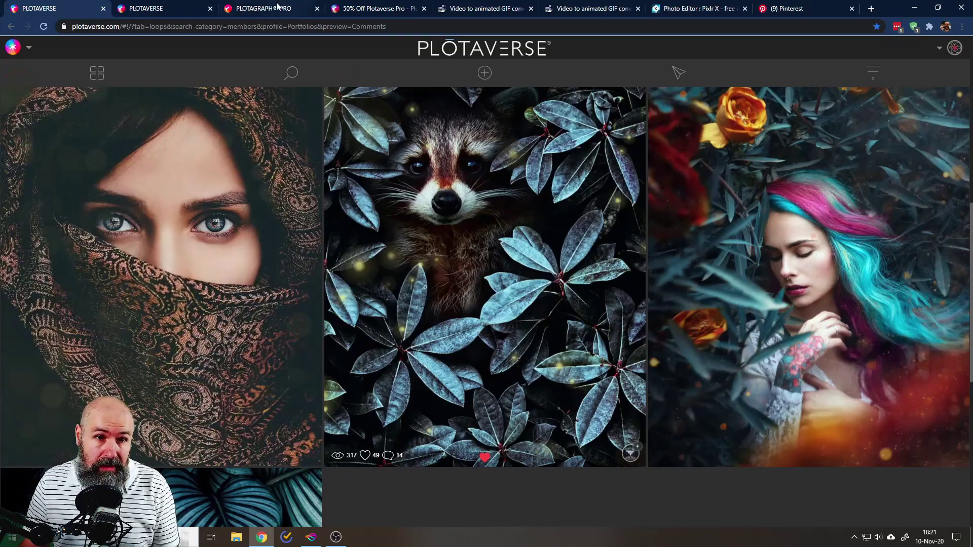
- Play the flowing-hair preview, change its timing to 3.5 seconds, then pause it
{"action": "left_click", "coordinate": [259, 8]}
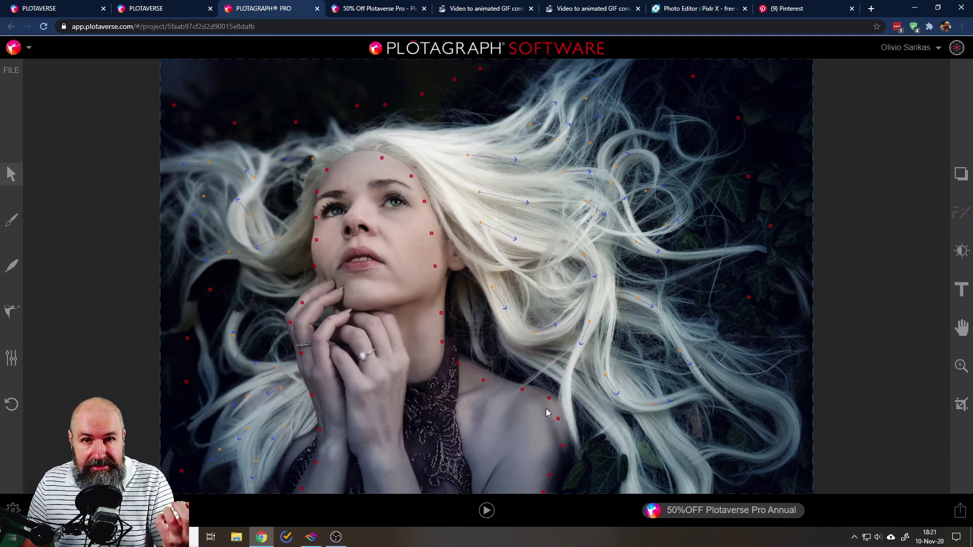
{"action": "left_click", "coordinate": [485, 510]}
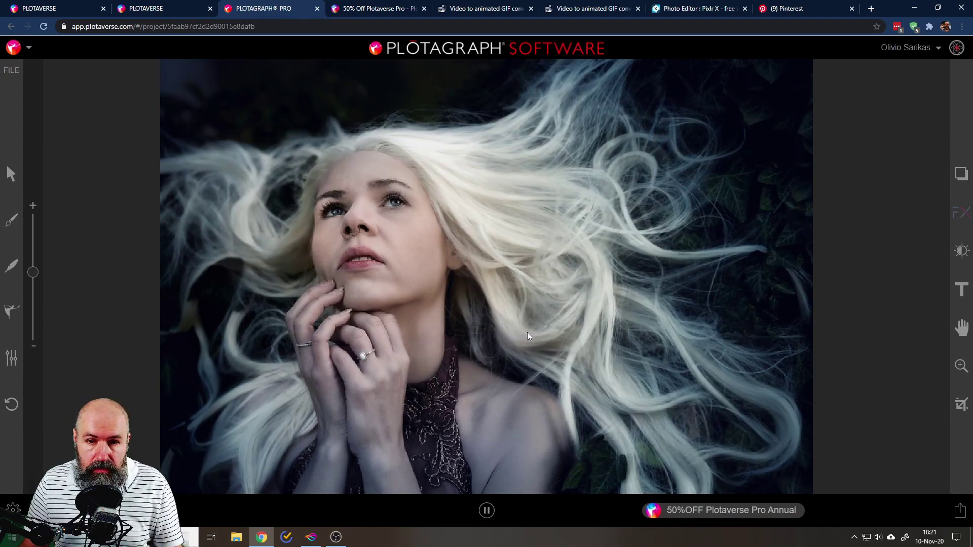
{"action": "mouse_move", "coordinate": [32, 272]}
{"action": "left_mouse_down"}
{"action": "mouse_move", "coordinate": [39, 309]}
{"action": "mouse_move", "coordinate": [32, 235]}
{"action": "mouse_move", "coordinate": [34, 272]}
{"action": "left_mouse_up"}
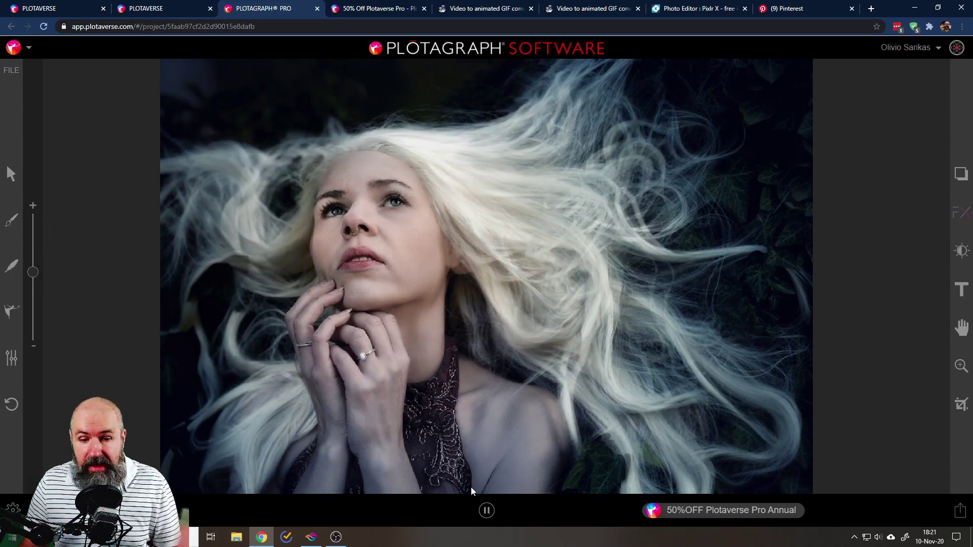
{"action": "left_click", "coordinate": [487, 510]}
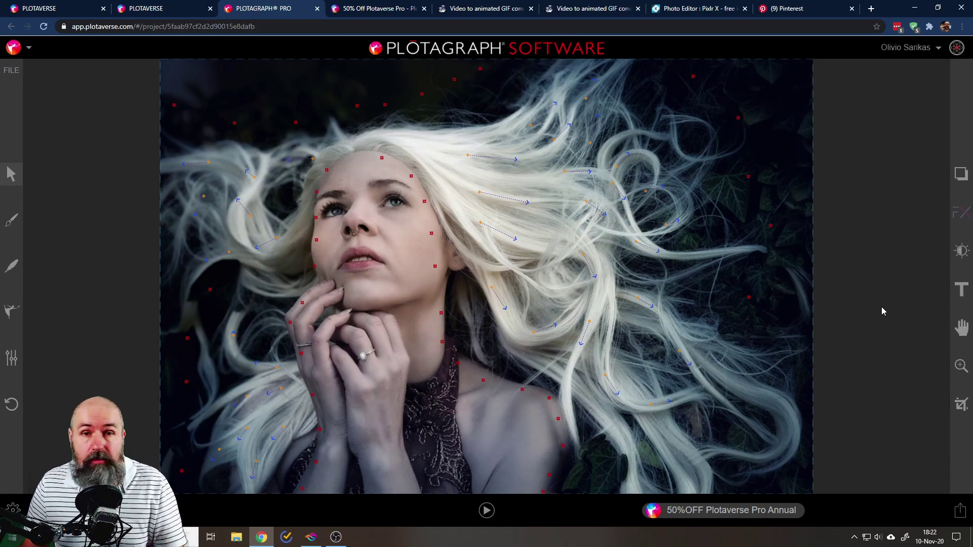
- Go to the Plotaverse artist profile and collapse its cover to reveal the Fantasy Portraits portfolio
{"action": "left_click", "coordinate": [2, 7]}
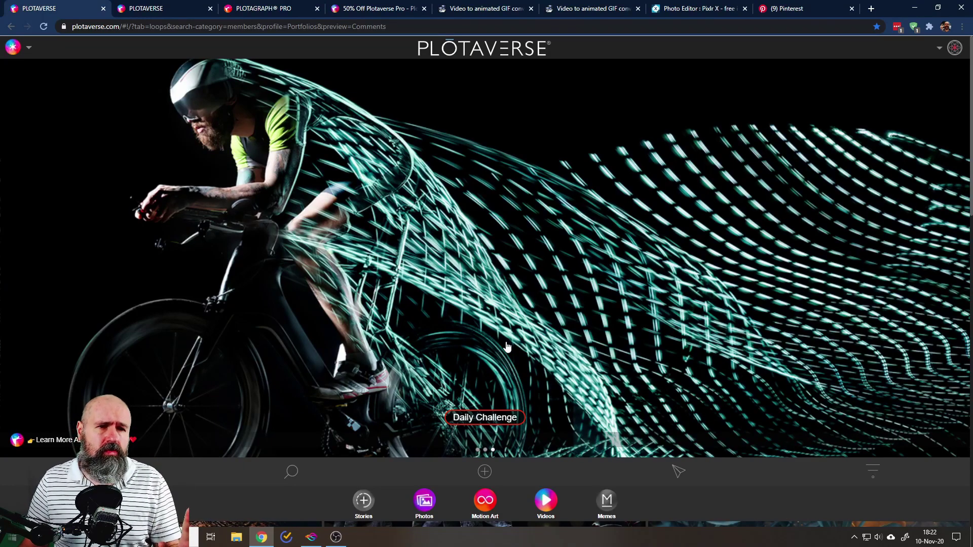
{"action": "left_click", "coordinate": [166, 8]}
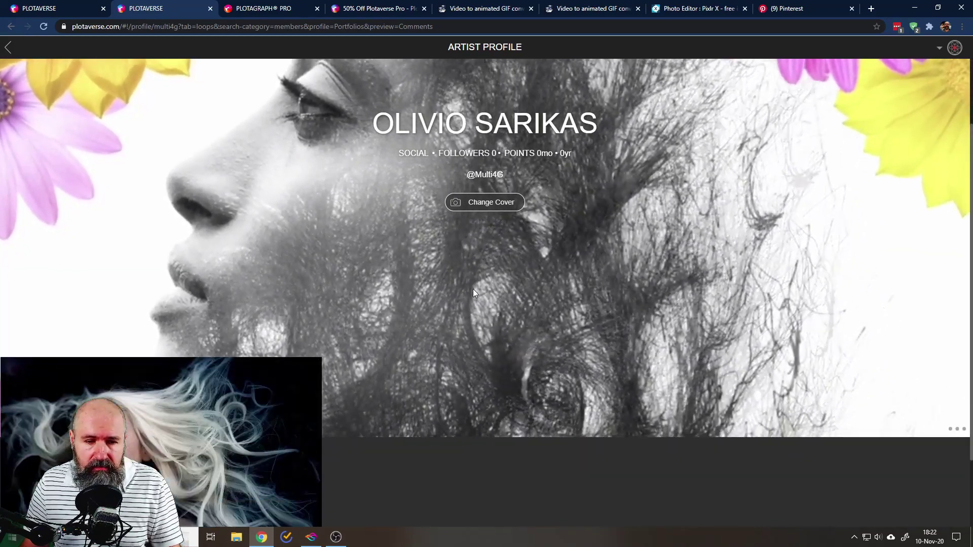
{"action": "left_click", "coordinate": [473, 290]}
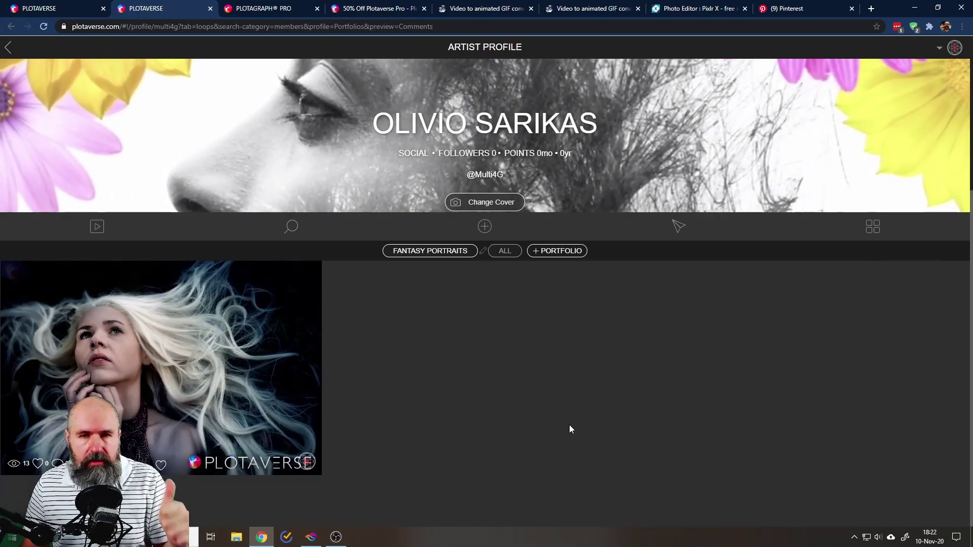
{"action": "mouse_move", "coordinate": [238, 471]}
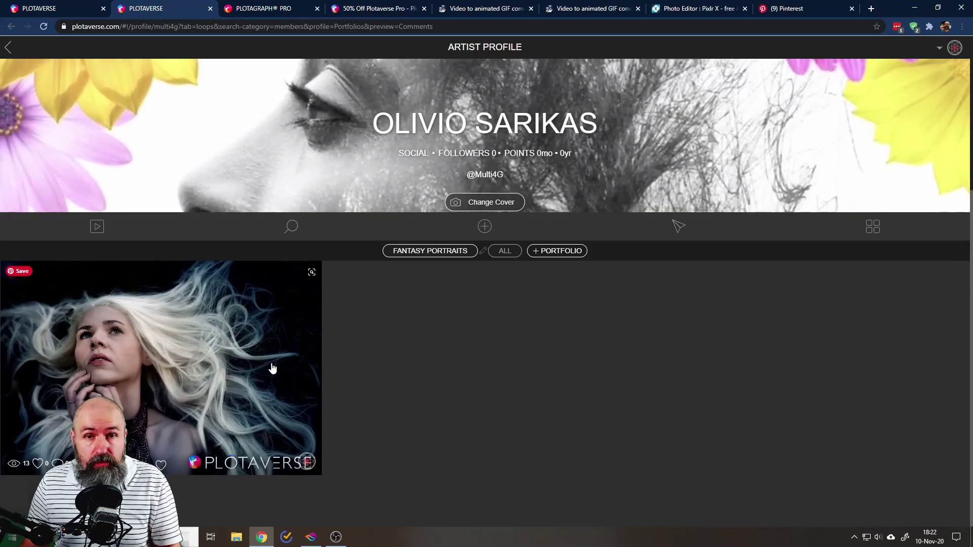
- Look at the 50% off Plotaverse Pro Annual offer, then go back to the Plotagraph Pro editor
{"action": "left_click", "coordinate": [363, 7]}
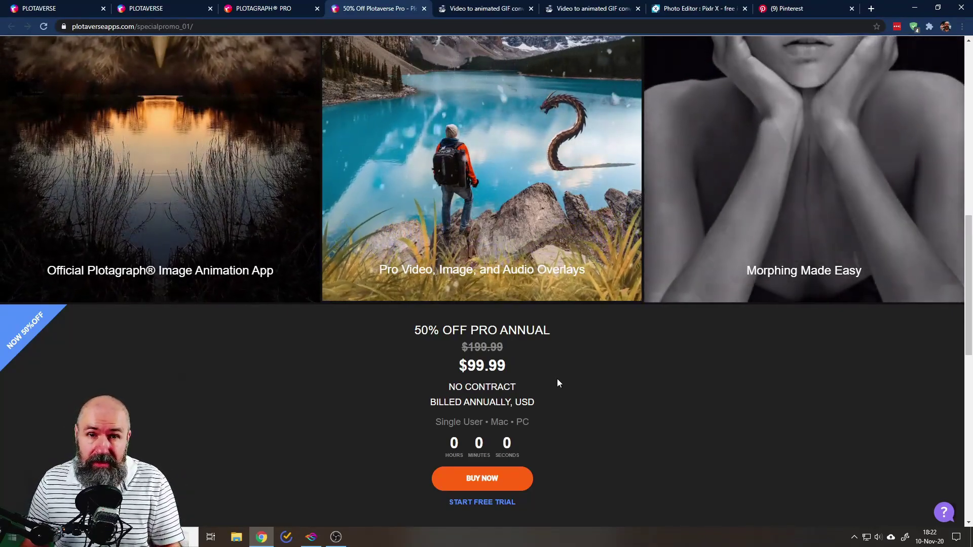
{"action": "left_click", "coordinate": [247, 9]}
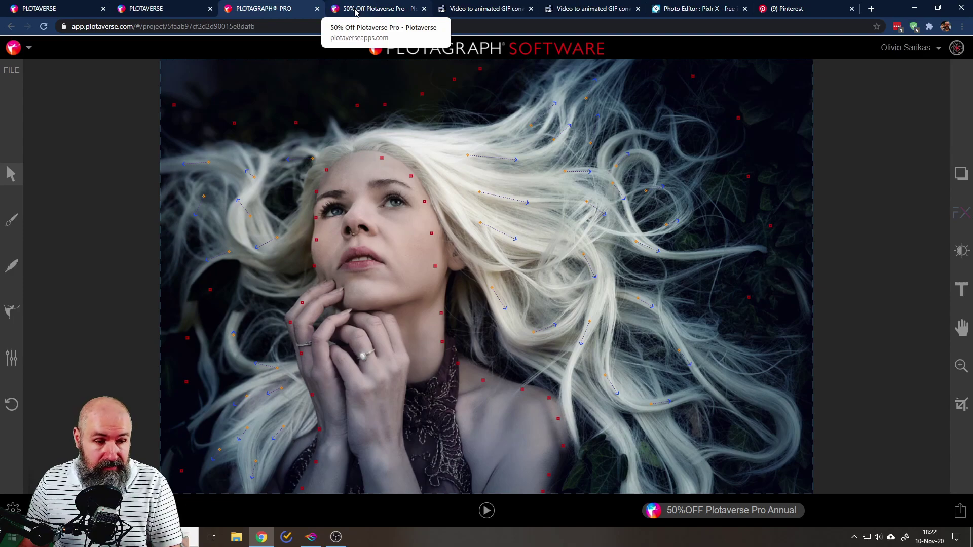
- Bring up ezgif's Video to GIF converter and look over its upload form
{"action": "left_click", "coordinate": [478, 10]}
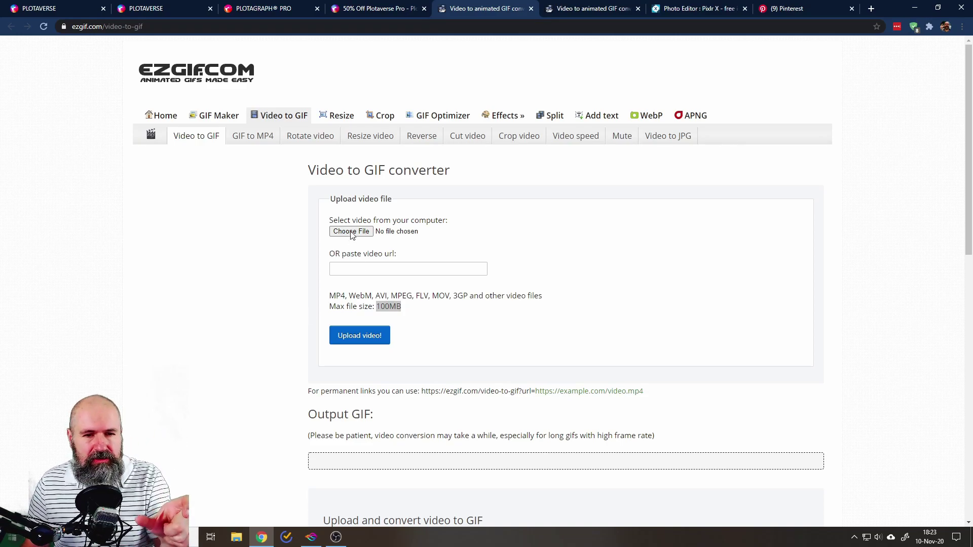
{"action": "scroll", "coordinate": [204, 369], "scroll_direction": "down", "scroll_amount": 4}
{"action": "scroll", "coordinate": [205, 373], "scroll_direction": "up", "scroll_amount": 4}
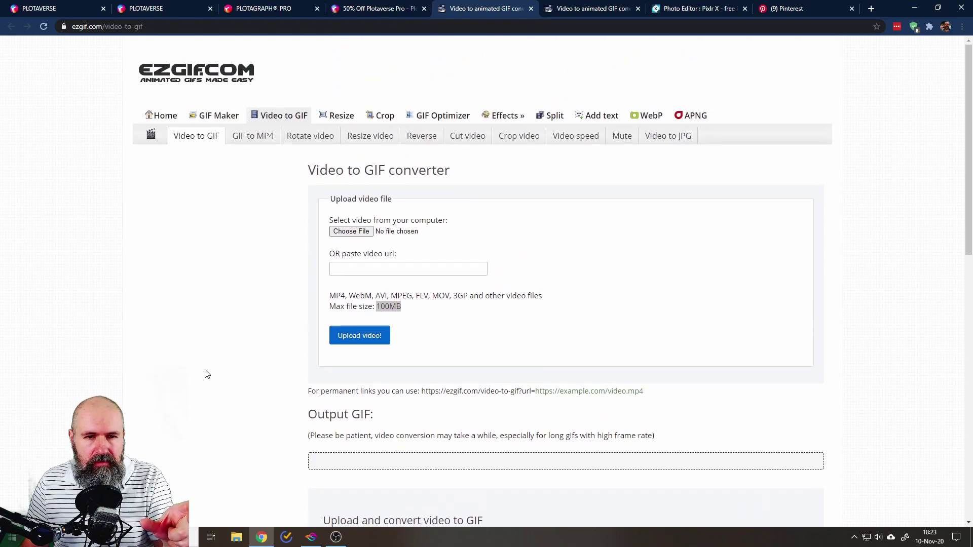
- Keep original size up to 800px and 20 fps, then convert the MP4 into an 800×533 GIF
{"action": "left_click", "coordinate": [575, 8]}
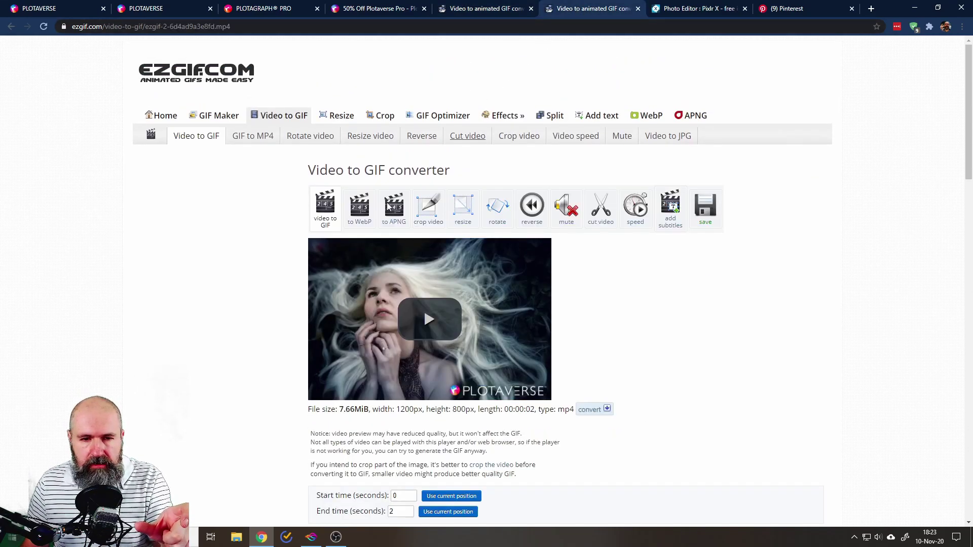
{"action": "scroll", "coordinate": [464, 253], "scroll_direction": "down", "scroll_amount": 2}
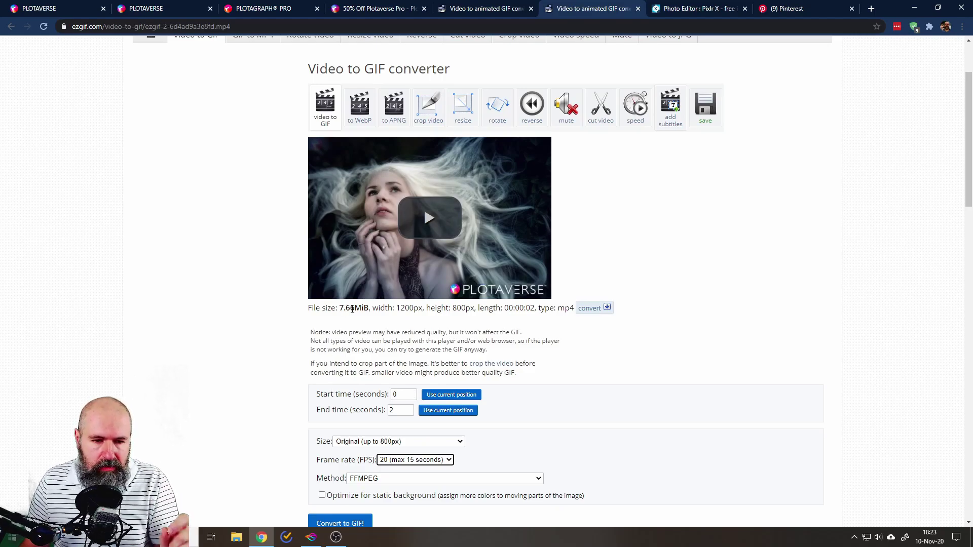
{"action": "scroll", "coordinate": [234, 394], "scroll_direction": "down", "scroll_amount": 3}
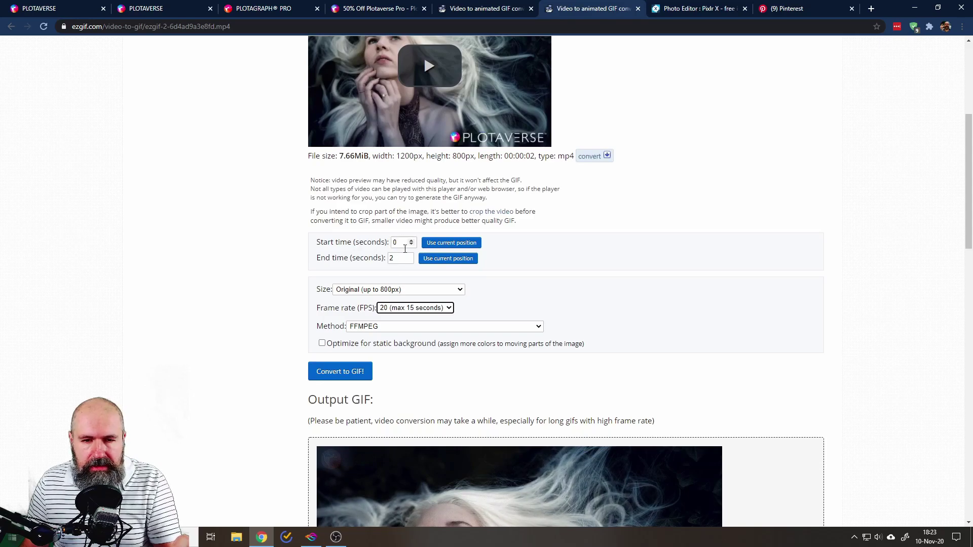
{"action": "left_click", "coordinate": [336, 289]}
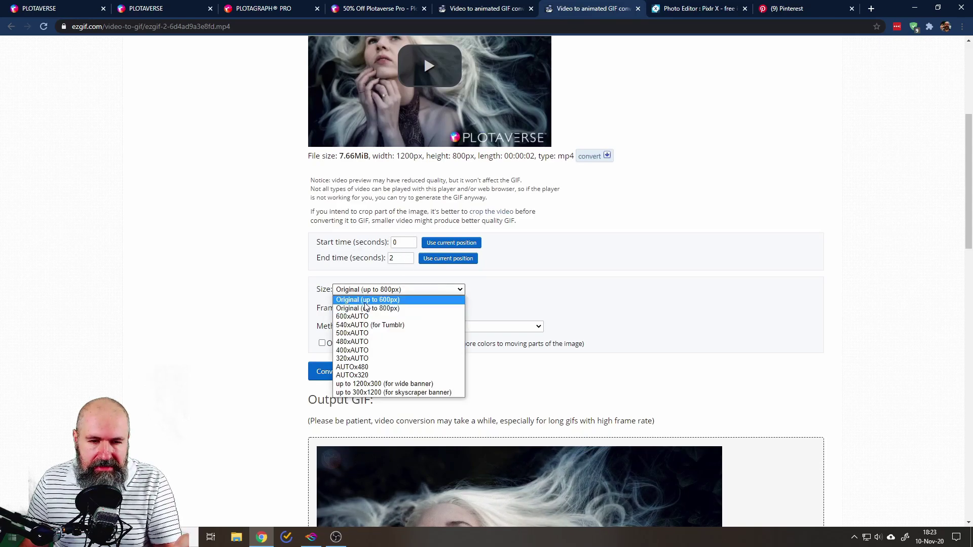
{"action": "left_click", "coordinate": [369, 309]}
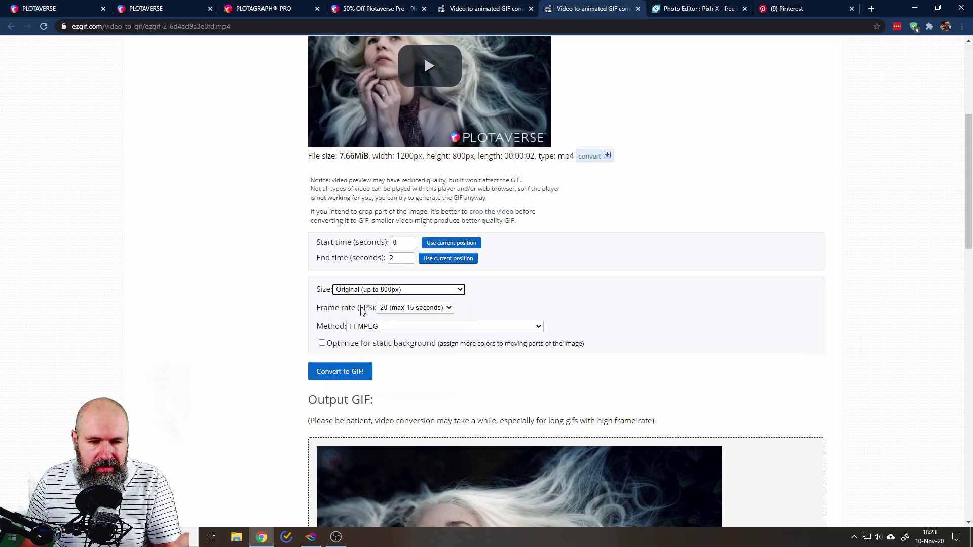
{"action": "left_click", "coordinate": [395, 308]}
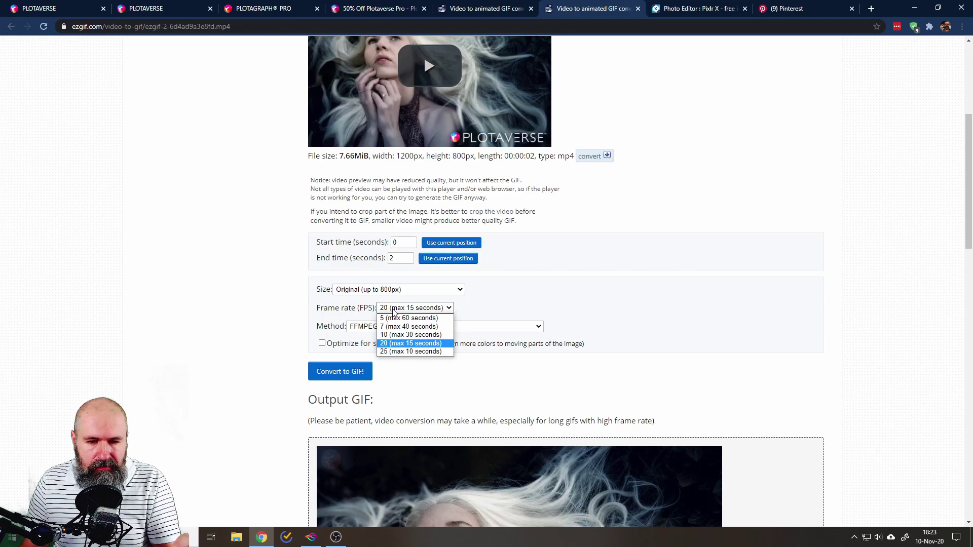
{"action": "left_click", "coordinate": [400, 345]}
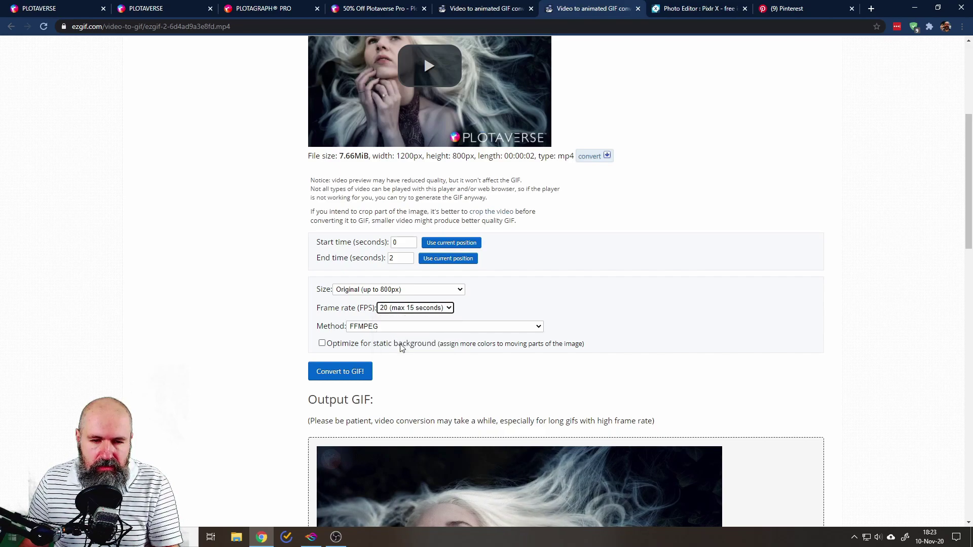
{"action": "left_click", "coordinate": [338, 373]}
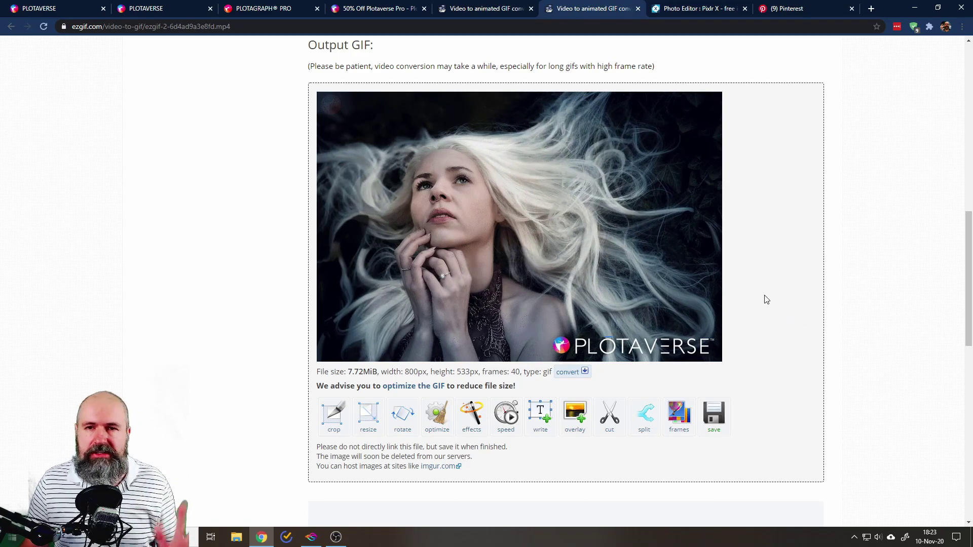
{"action": "scroll", "coordinate": [731, 405], "scroll_direction": "up", "scroll_amount": 12}
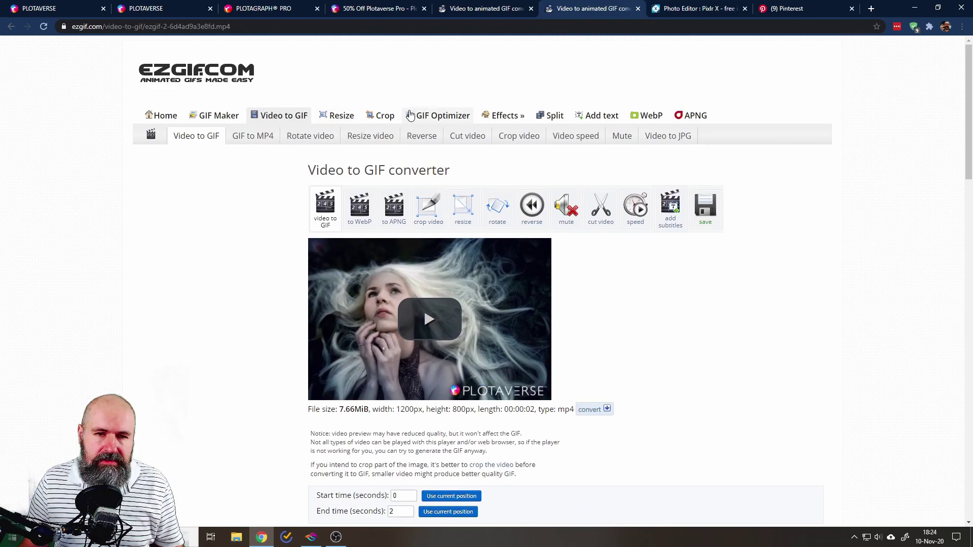
{"action": "mouse_move", "coordinate": [515, 123]}
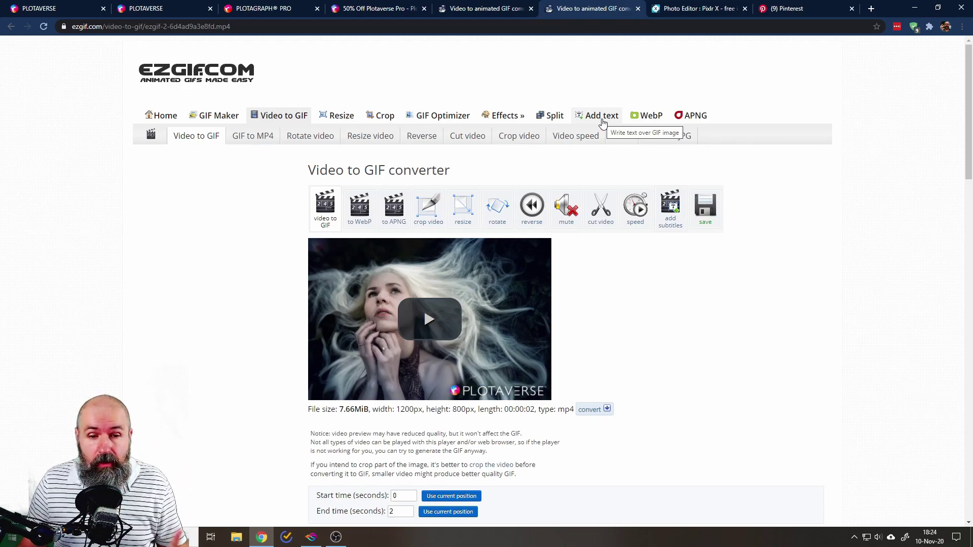
- Open dsc00606_dxo_street.jpg from the History list in Pixlr X
{"action": "left_click", "coordinate": [679, 13]}
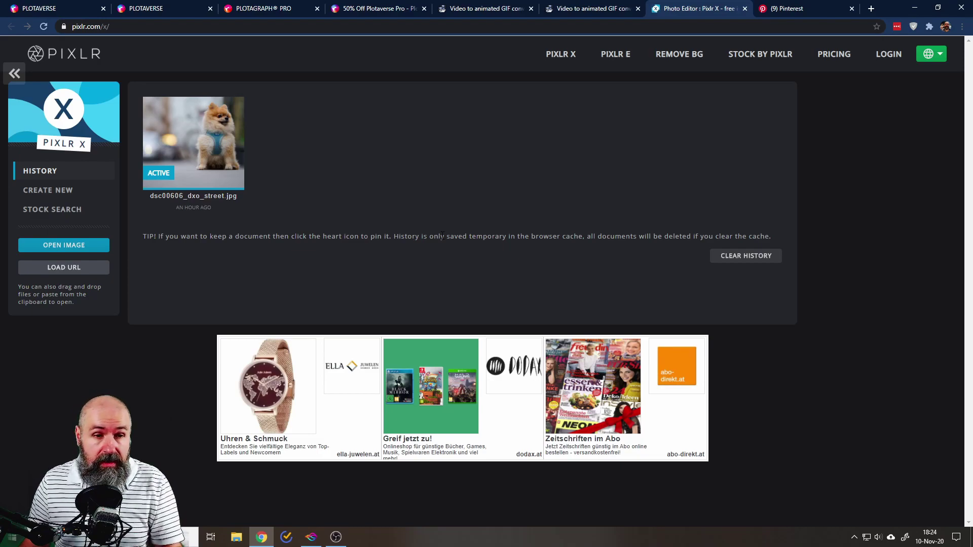
{"action": "left_click", "coordinate": [182, 135]}
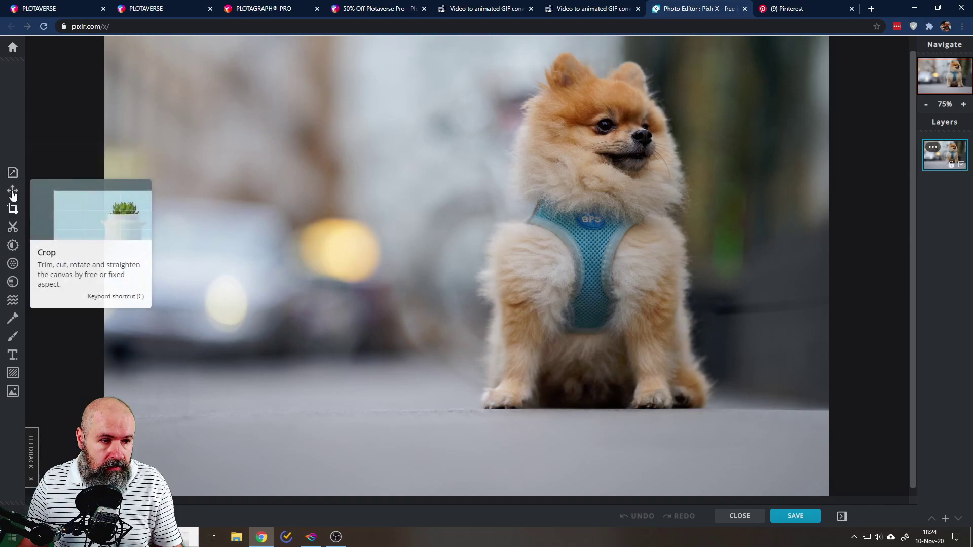
- Auto-correct the dog photo, raise saturation to 14 and lower exposure to -14
{"action": "left_click", "coordinate": [13, 246]}
{"action": "scroll", "coordinate": [91, 275], "scroll_direction": "down", "scroll_amount": 4}
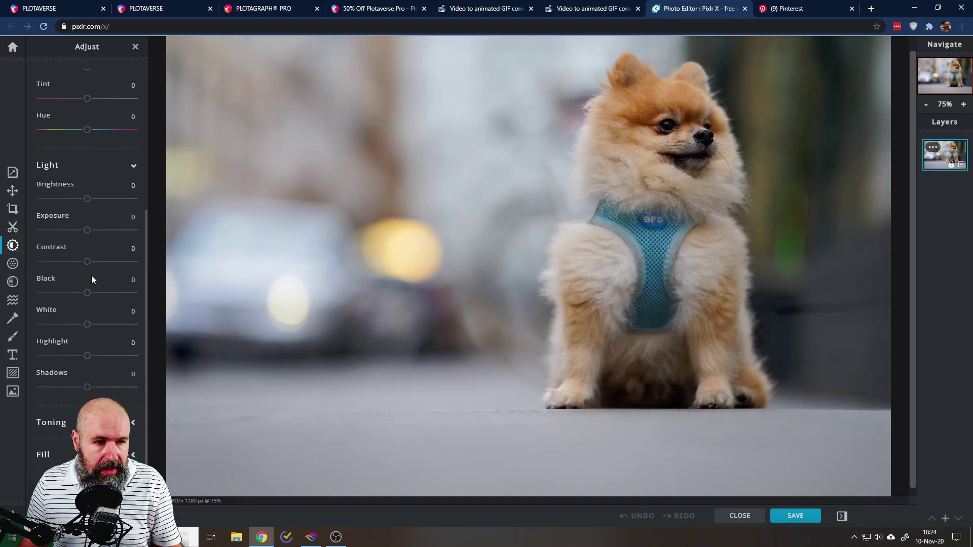
{"action": "scroll", "coordinate": [75, 284], "scroll_direction": "up", "scroll_amount": 4}
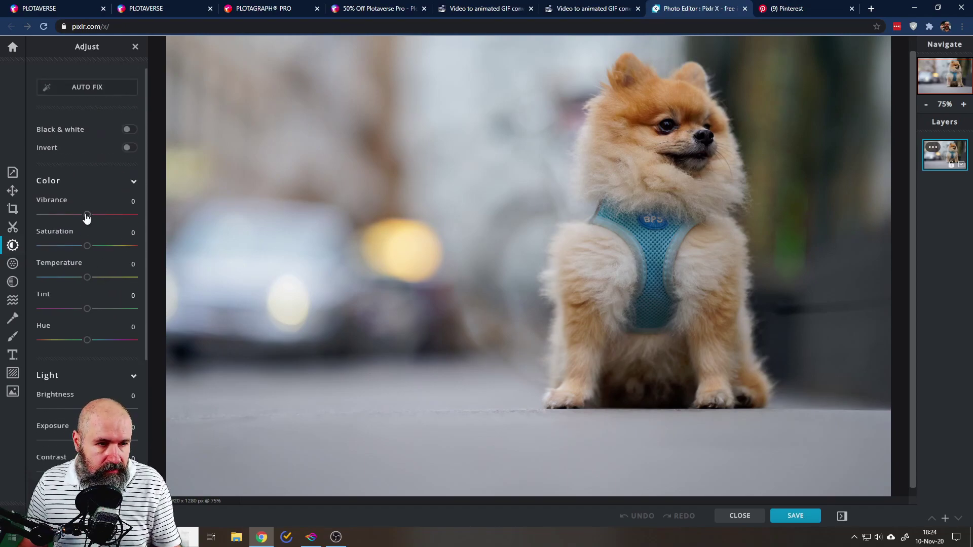
{"action": "left_click", "coordinate": [89, 92]}
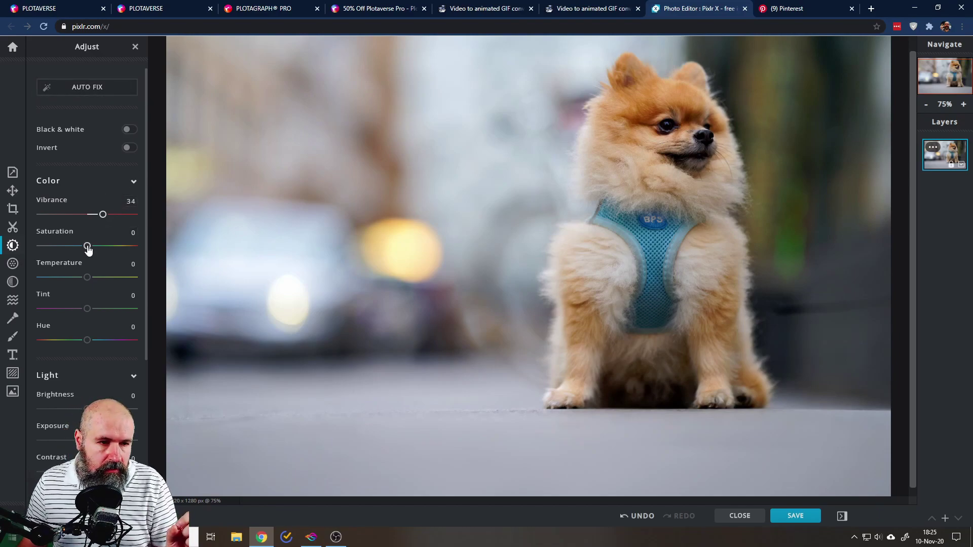
{"action": "left_click_drag", "start_coordinate": [88, 246], "coordinate": [94, 247]}
{"action": "scroll", "coordinate": [105, 285], "scroll_direction": "down", "scroll_amount": 3}
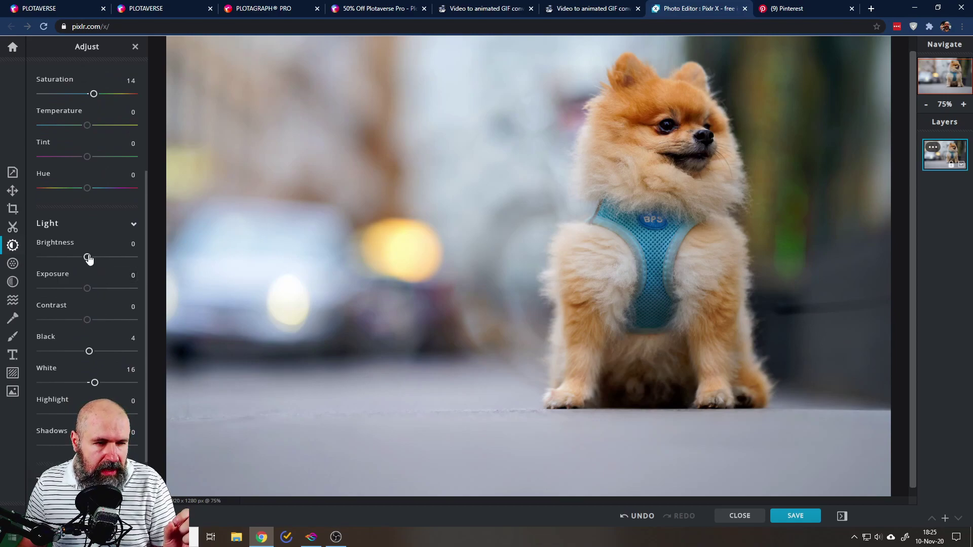
{"action": "left_click_drag", "start_coordinate": [87, 288], "coordinate": [89, 320]}
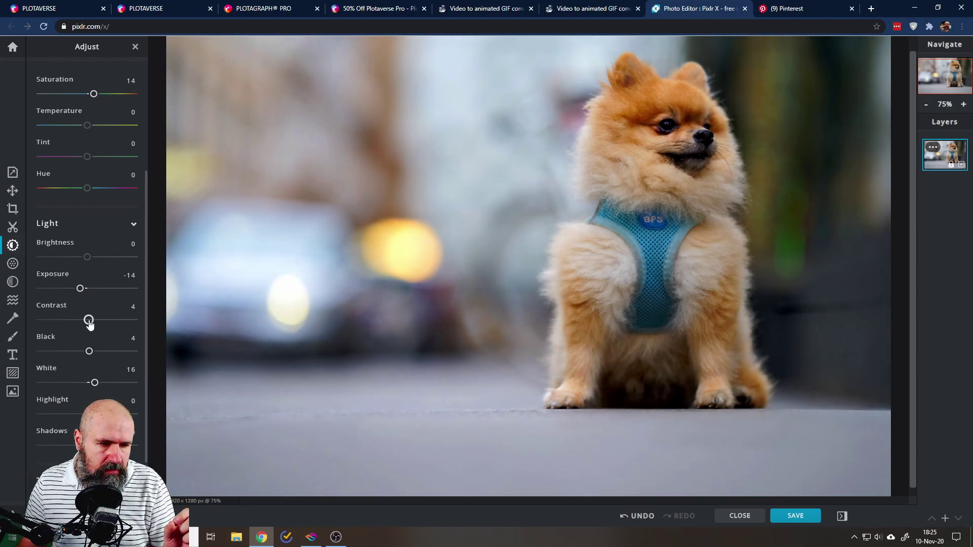
- Expand the Toning, Fill and Curves adjustment sections
{"action": "scroll", "coordinate": [90, 321], "scroll_direction": "down", "scroll_amount": 1}
{"action": "scroll", "coordinate": [91, 315], "scroll_direction": "down", "scroll_amount": 1}
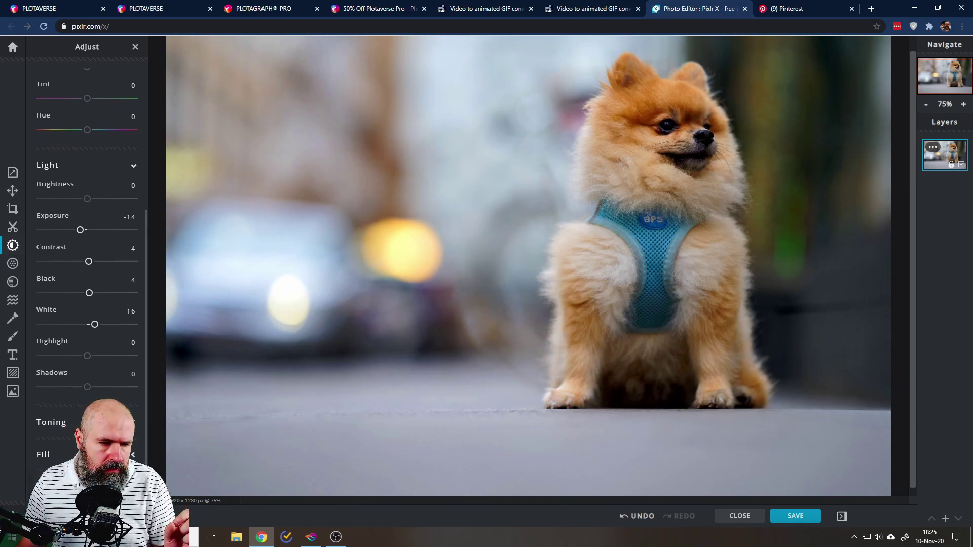
{"action": "left_click", "coordinate": [133, 422]}
{"action": "scroll", "coordinate": [86, 279], "scroll_direction": "down", "scroll_amount": 3}
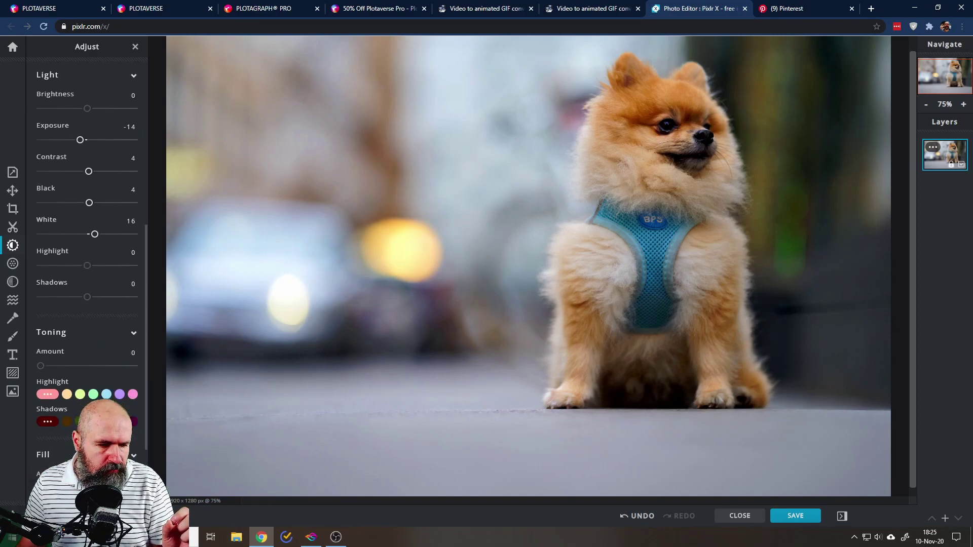
{"action": "left_click", "coordinate": [133, 454]}
{"action": "scroll", "coordinate": [87, 278], "scroll_direction": "down", "scroll_amount": 3}
{"action": "left_click", "coordinate": [133, 487]}
{"action": "scroll", "coordinate": [95, 388], "scroll_direction": "down", "scroll_amount": 5}
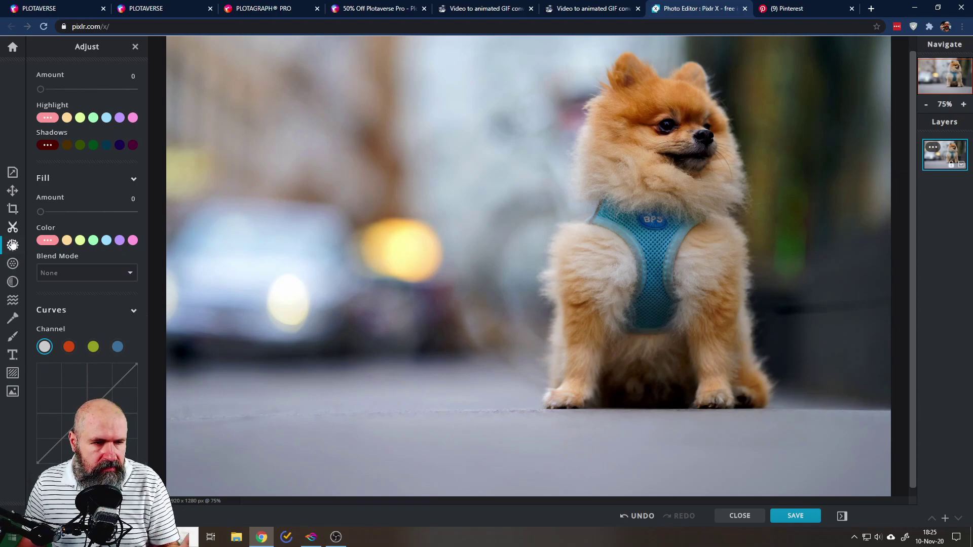
- Apply Sharpen 8, Vignette 24 and Dehaze 6 to the Pomeranian photo
{"action": "left_click", "coordinate": [12, 266]}
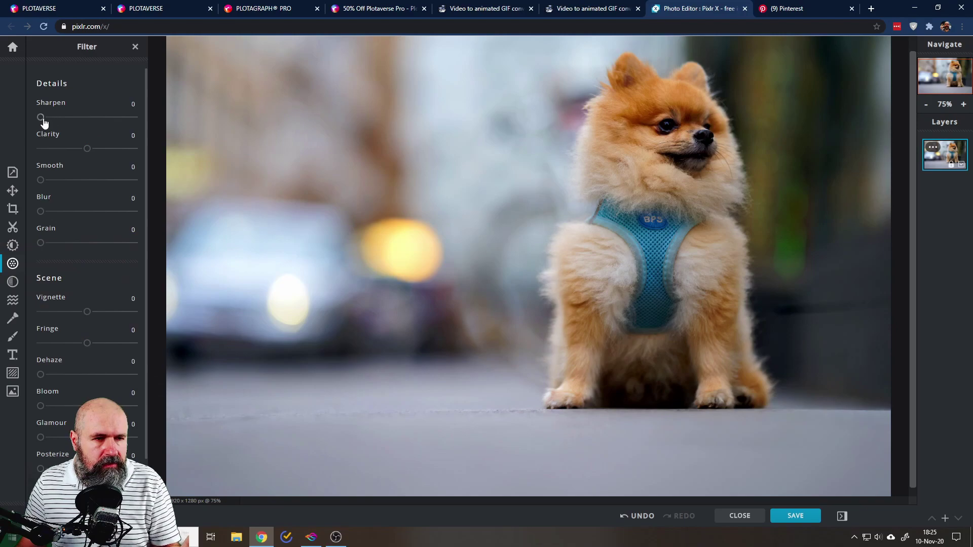
{"action": "left_click_drag", "start_coordinate": [41, 117], "coordinate": [48, 119]}
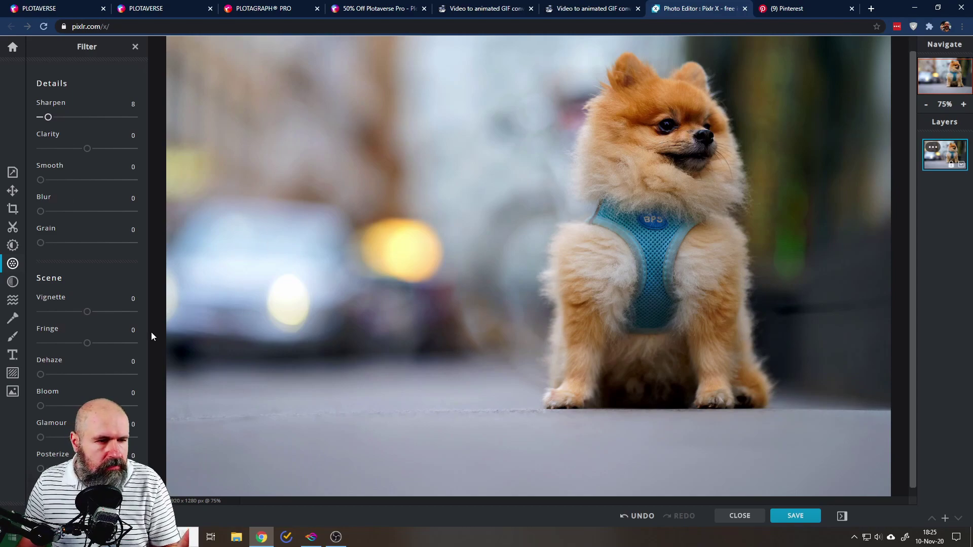
{"action": "scroll", "coordinate": [90, 297], "scroll_direction": "down", "scroll_amount": 1}
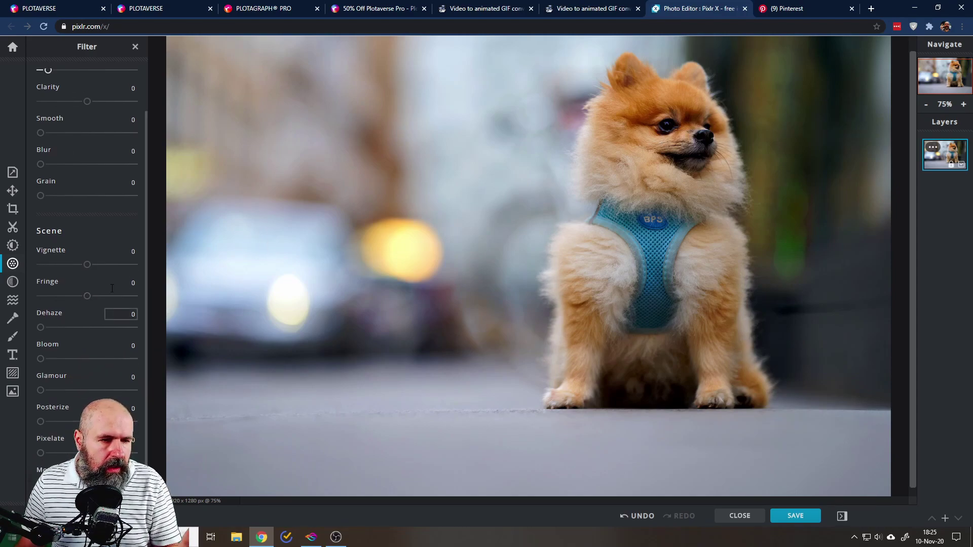
{"action": "left_click_drag", "start_coordinate": [87, 264], "coordinate": [99, 268]}
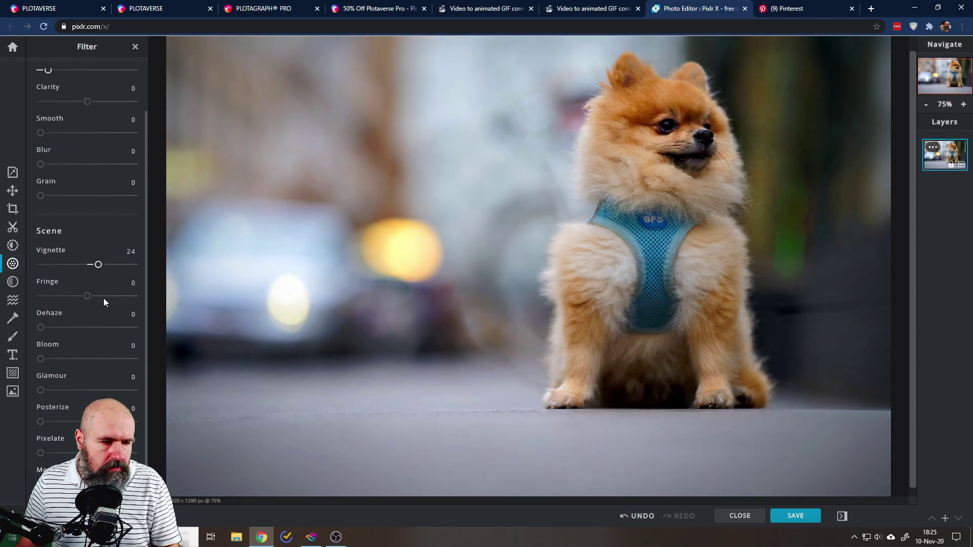
{"action": "left_click_drag", "start_coordinate": [41, 327], "coordinate": [46, 328]}
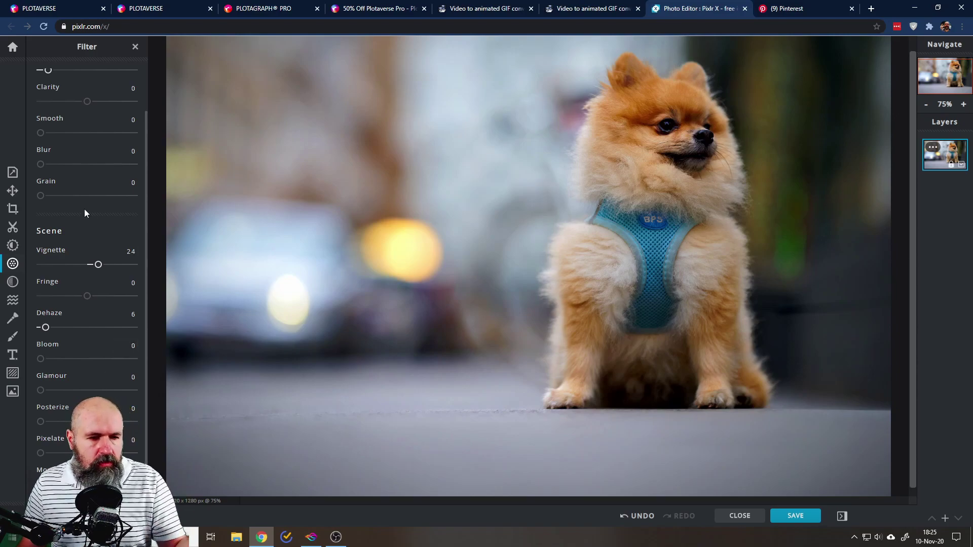
{"action": "left_click", "coordinate": [806, 520]}
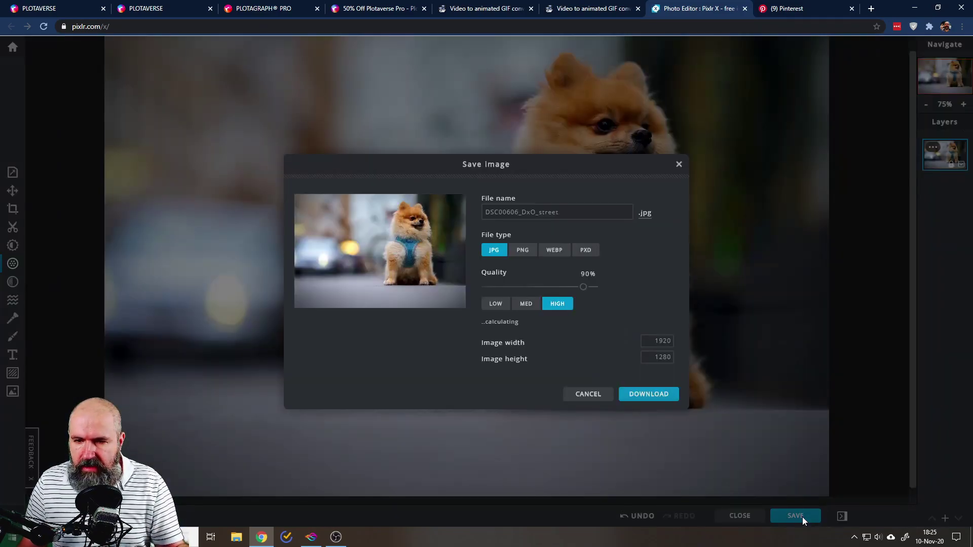
{"action": "left_click", "coordinate": [588, 342]}
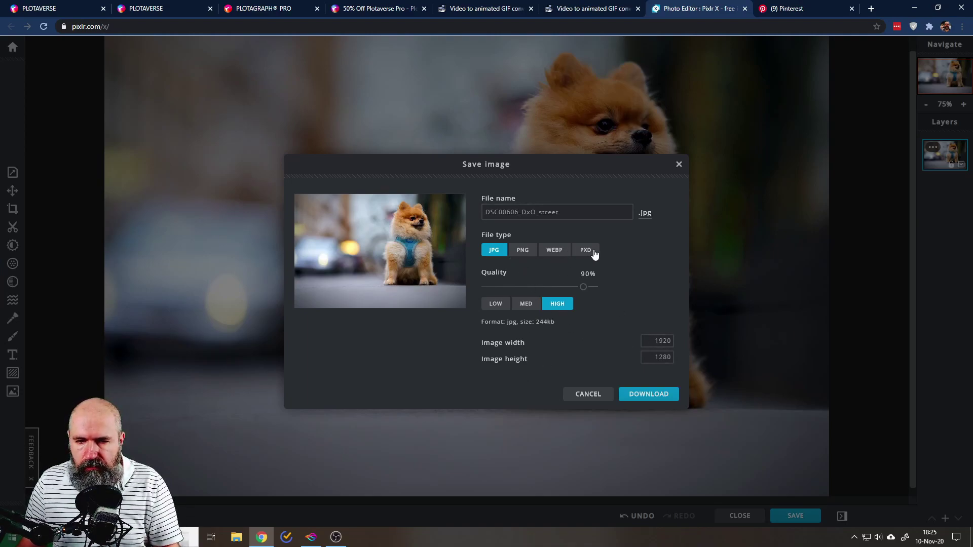
{"action": "left_click", "coordinate": [552, 257]}
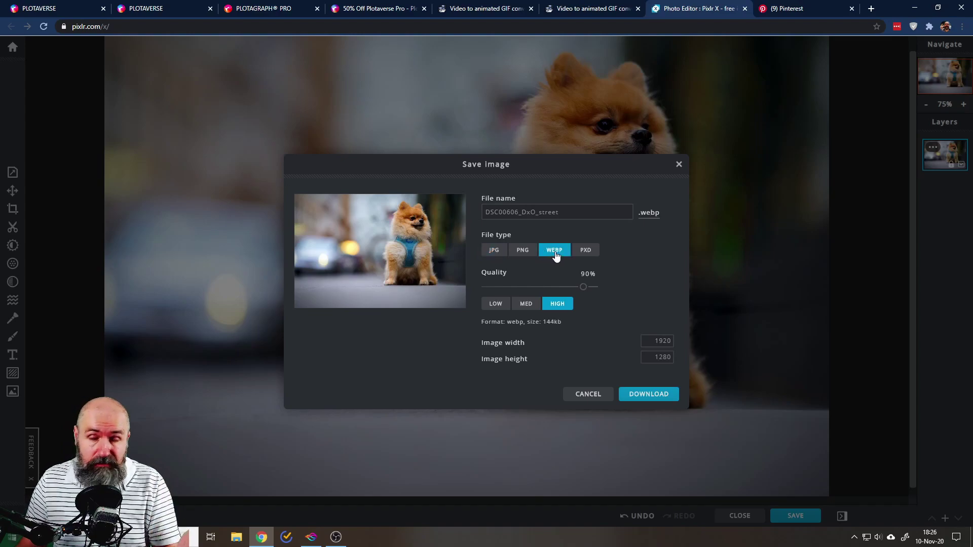
{"action": "left_click", "coordinate": [495, 258]}
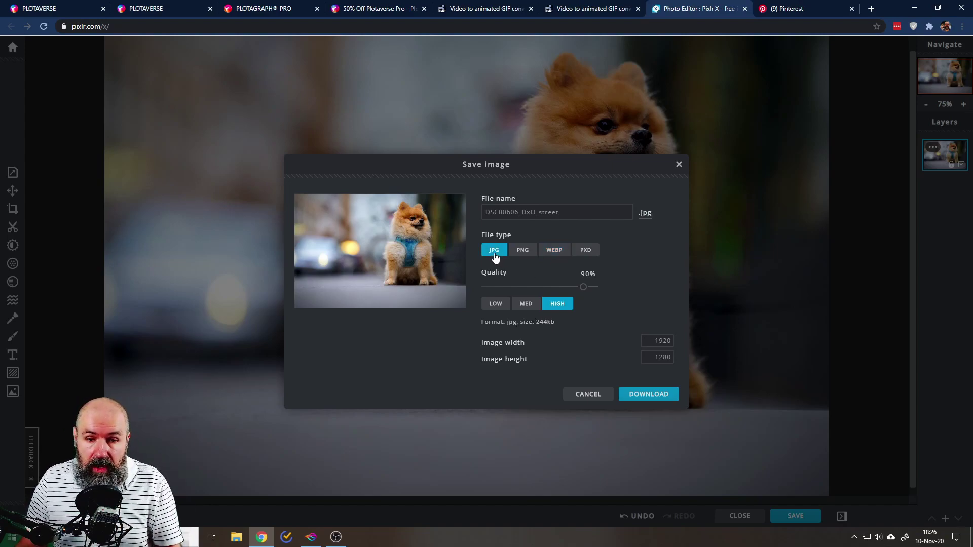
{"action": "left_click", "coordinate": [681, 165]}
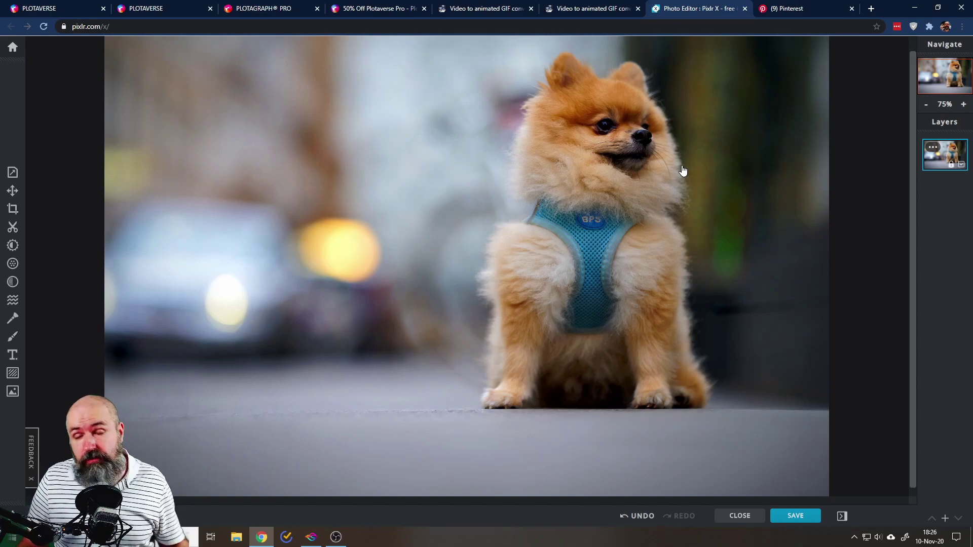
- Start a Pinterest visual search on the crowned portrait pin
{"action": "left_click", "coordinate": [806, 7]}
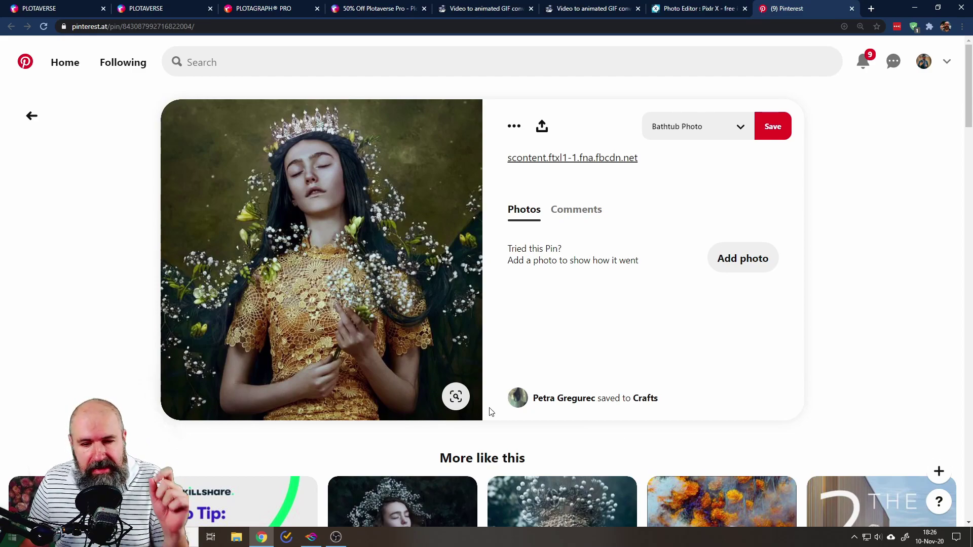
{"action": "left_click", "coordinate": [456, 399]}
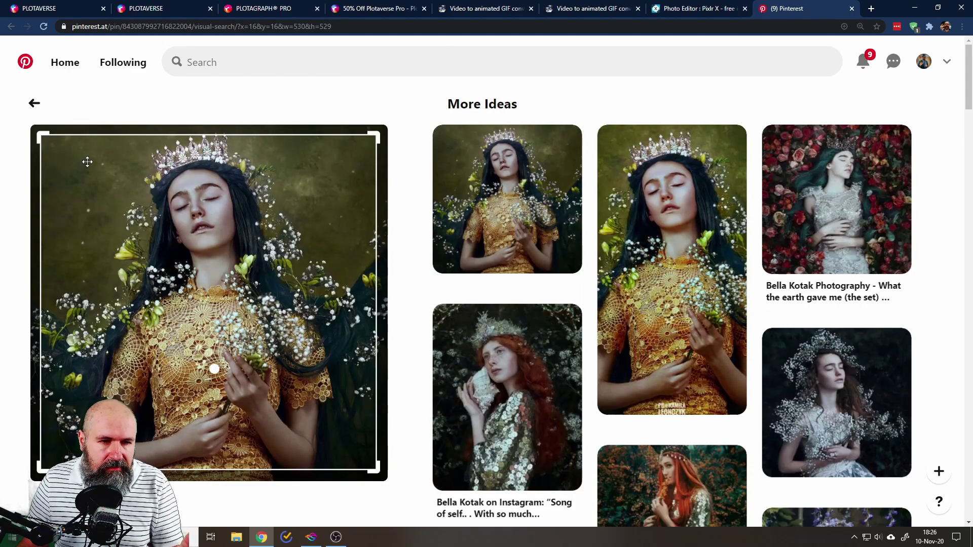
{"action": "scroll", "coordinate": [565, 312], "scroll_direction": "down", "scroll_amount": 10}
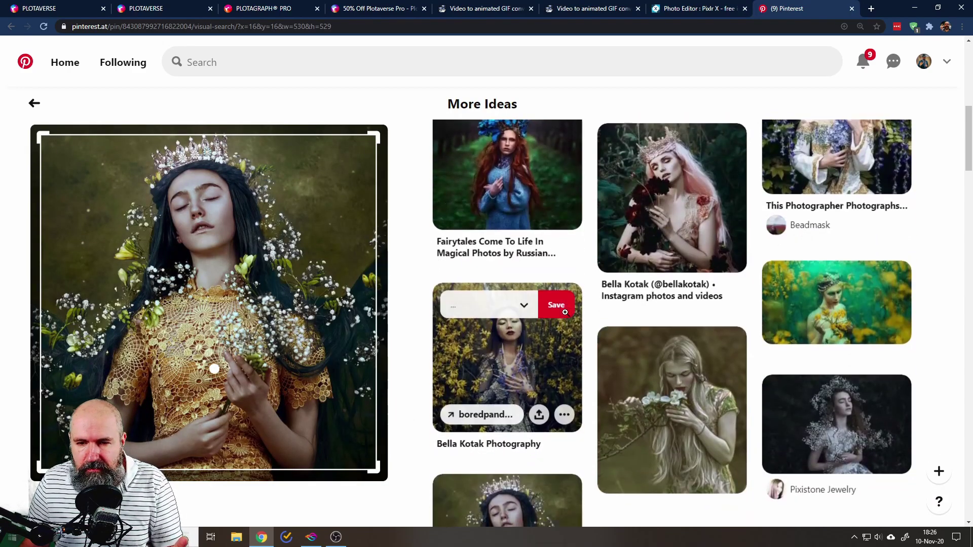
{"action": "scroll", "coordinate": [565, 312], "scroll_direction": "down", "scroll_amount": 5}
{"action": "scroll", "coordinate": [565, 329], "scroll_direction": "up", "scroll_amount": 8}
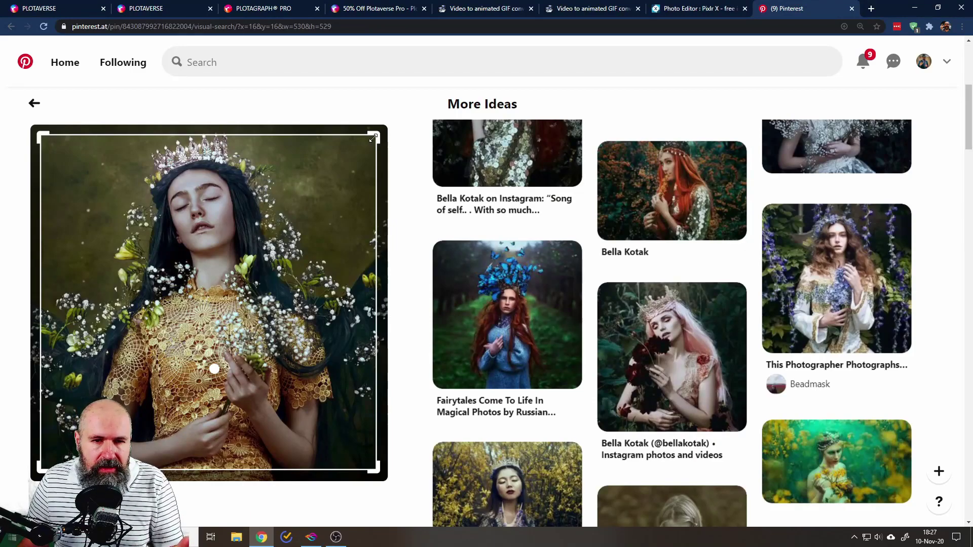
- Resize and move the search box until it covers the woman's face and crown
{"action": "left_click_drag", "start_coordinate": [373, 138], "coordinate": [178, 310]}
{"action": "left_click_drag", "start_coordinate": [133, 351], "coordinate": [232, 359]}
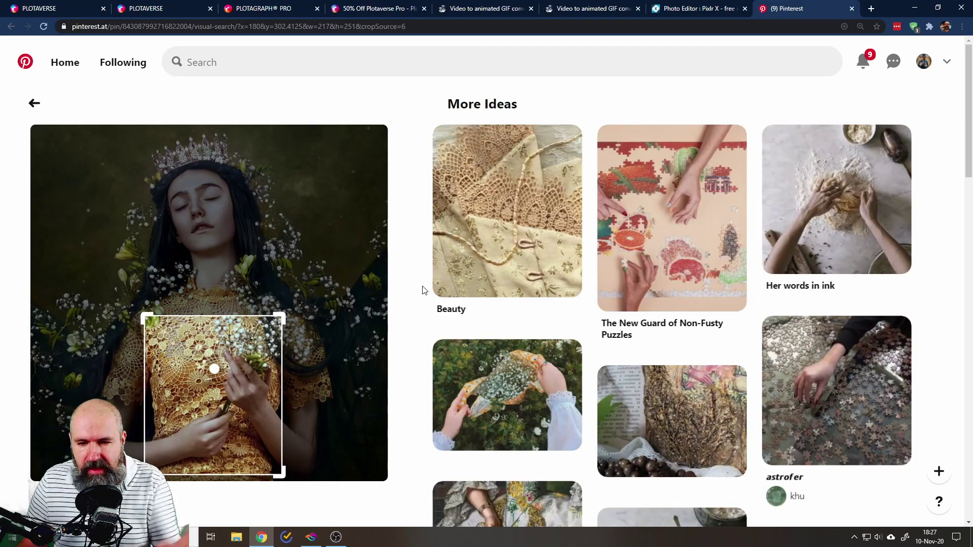
{"action": "scroll", "coordinate": [685, 305], "scroll_direction": "down", "scroll_amount": 10}
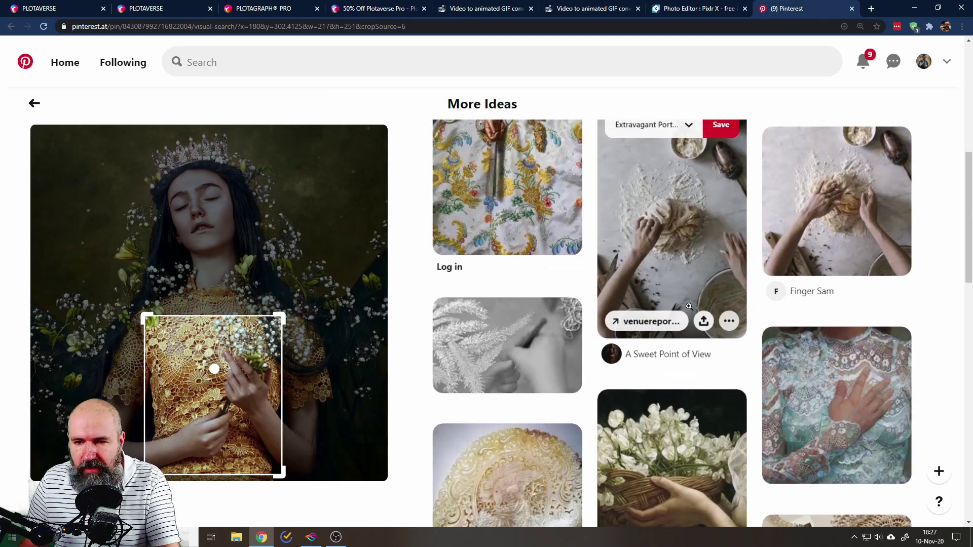
{"action": "scroll", "coordinate": [685, 305], "scroll_direction": "down", "scroll_amount": 5}
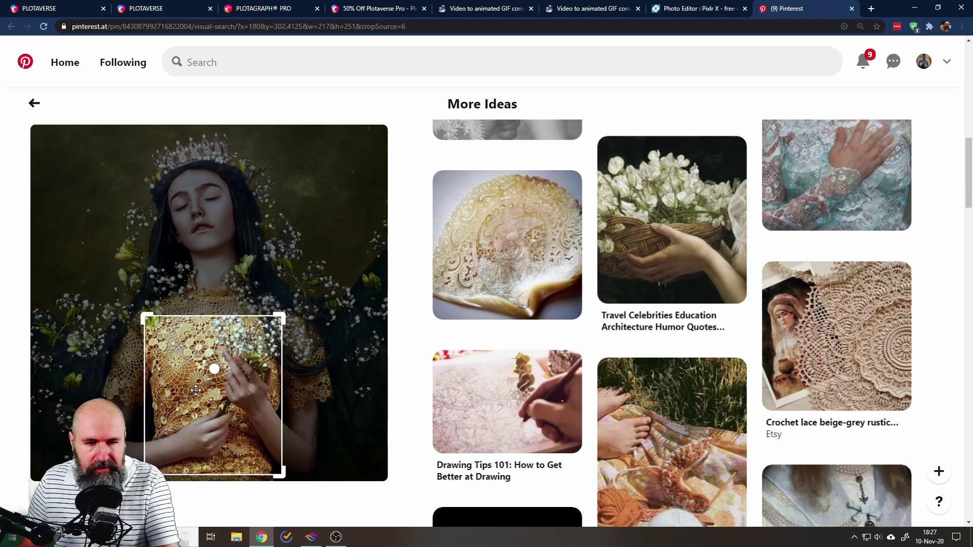
{"action": "left_click_drag", "start_coordinate": [195, 390], "coordinate": [158, 212]}
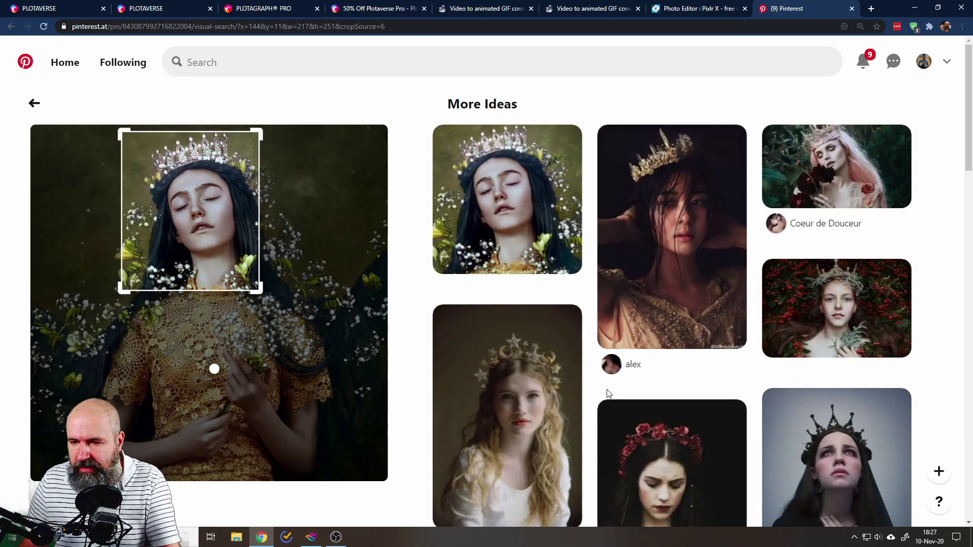
{"action": "scroll", "coordinate": [605, 394], "scroll_direction": "down", "scroll_amount": 15}
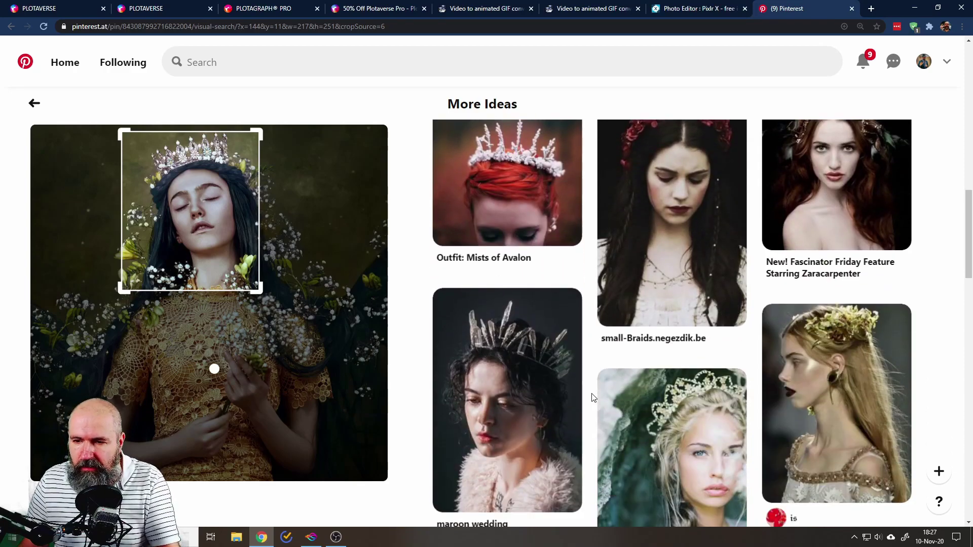
{"action": "scroll", "coordinate": [592, 397], "scroll_direction": "down", "scroll_amount": 2}
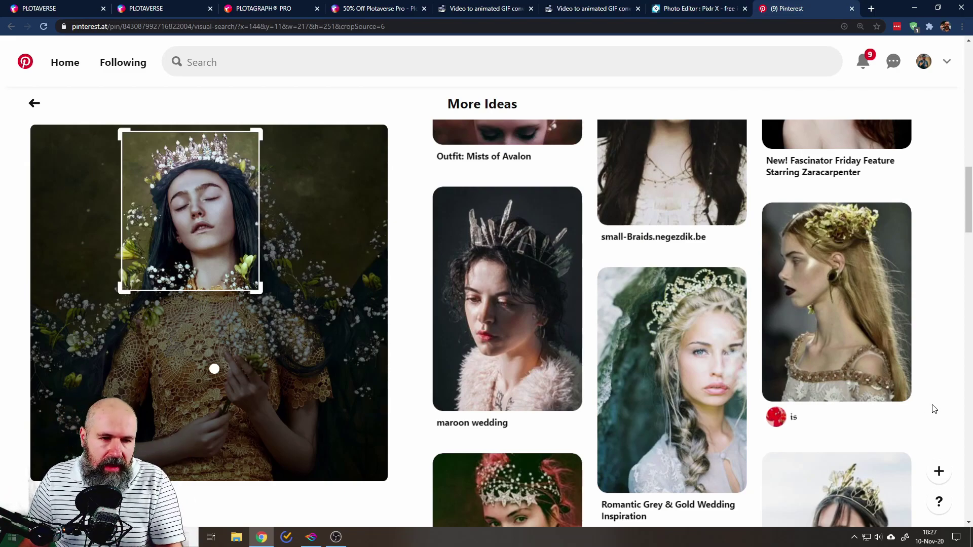
{"action": "left_click_drag", "start_coordinate": [258, 289], "coordinate": [348, 294]}
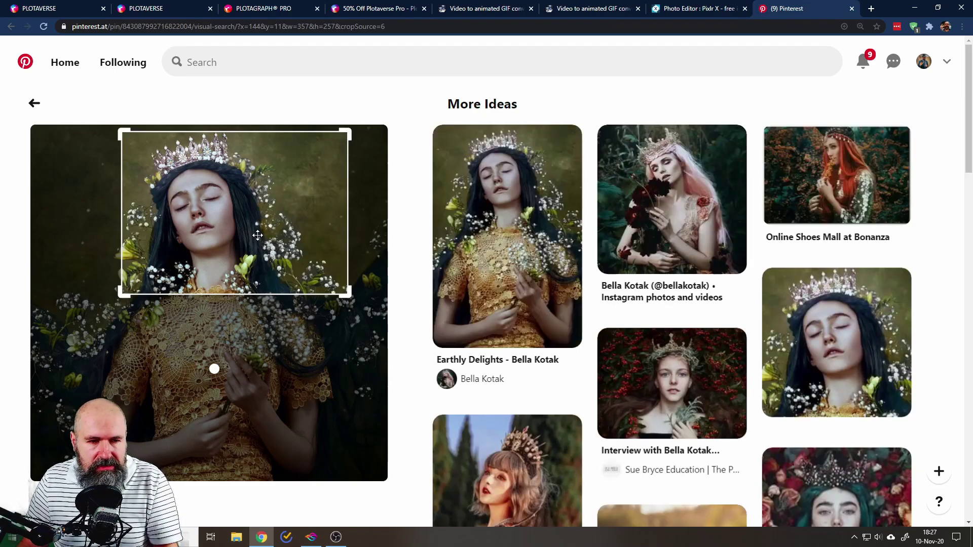
{"action": "scroll", "coordinate": [669, 395], "scroll_direction": "down", "scroll_amount": 10}
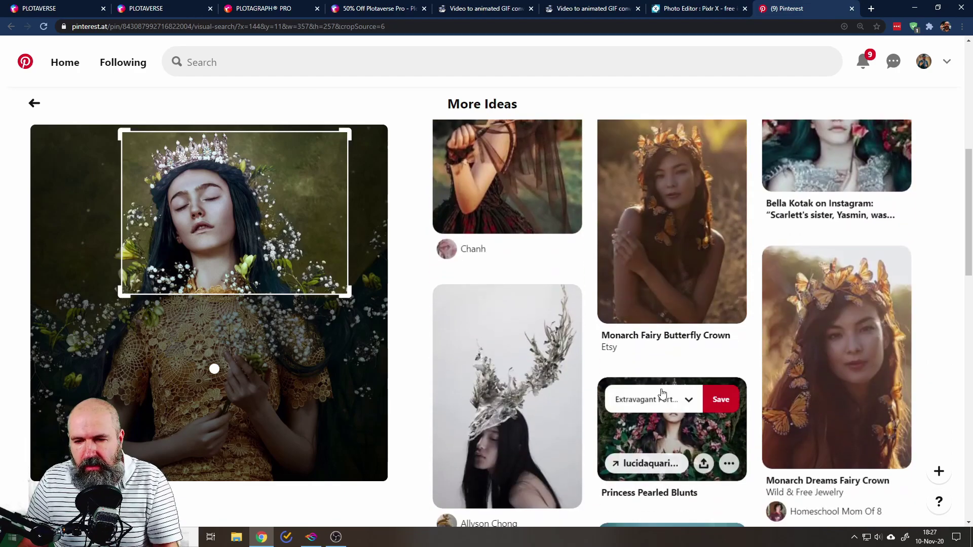
- Leave visual search and return to the regular pin page
{"action": "left_click", "coordinate": [34, 102]}
{"action": "scroll", "coordinate": [38, 113], "scroll_direction": "down", "scroll_amount": 10}
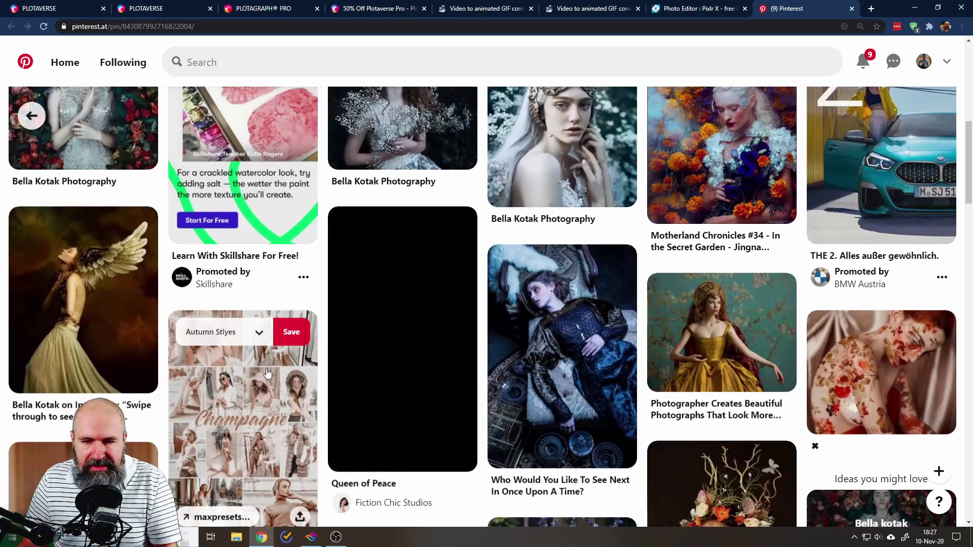
{"action": "scroll", "coordinate": [38, 113], "scroll_direction": "down", "scroll_amount": 5}
{"action": "scroll", "coordinate": [185, 357], "scroll_direction": "down", "scroll_amount": 2}
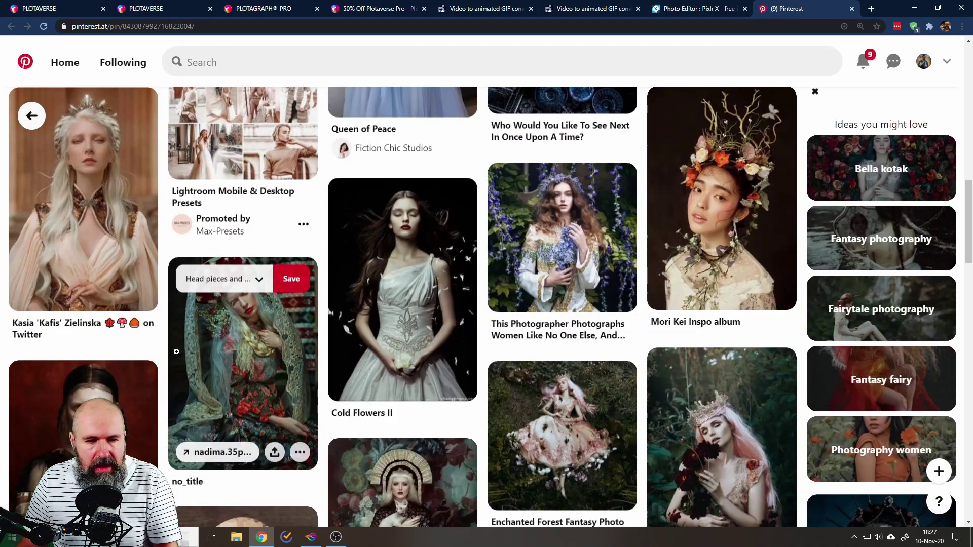
{"action": "scroll", "coordinate": [173, 342], "scroll_direction": "down", "scroll_amount": 7}
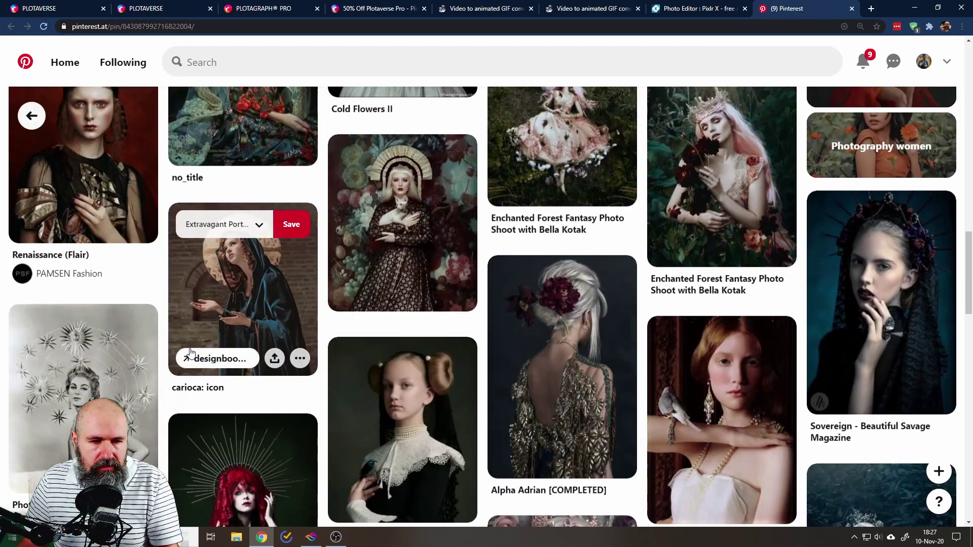
{"action": "scroll", "coordinate": [174, 342], "scroll_direction": "up", "scroll_amount": 12}
- From the home feed, open the Instagram pin of the red-haired woman holding an owl
{"action": "left_click", "coordinate": [65, 62]}
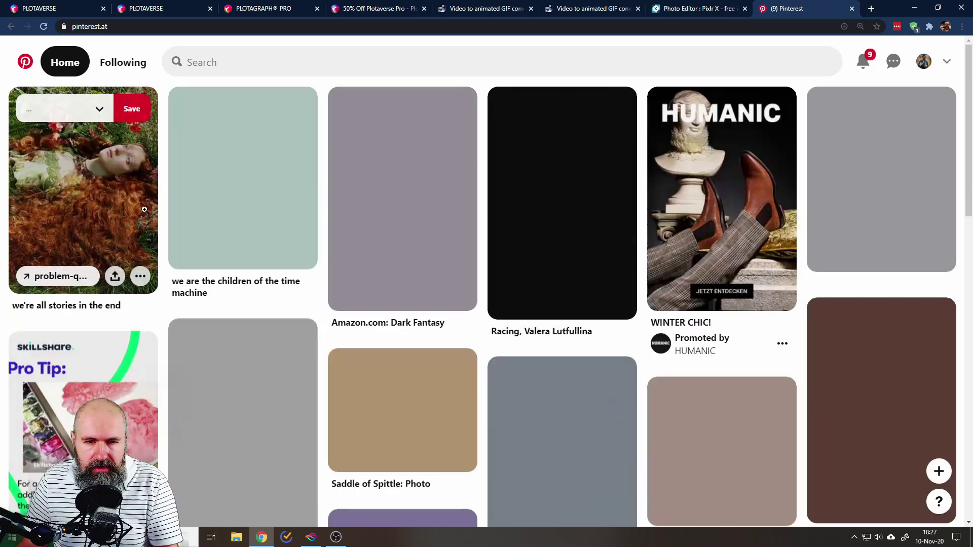
{"action": "scroll", "coordinate": [298, 352], "scroll_direction": "down", "scroll_amount": 15}
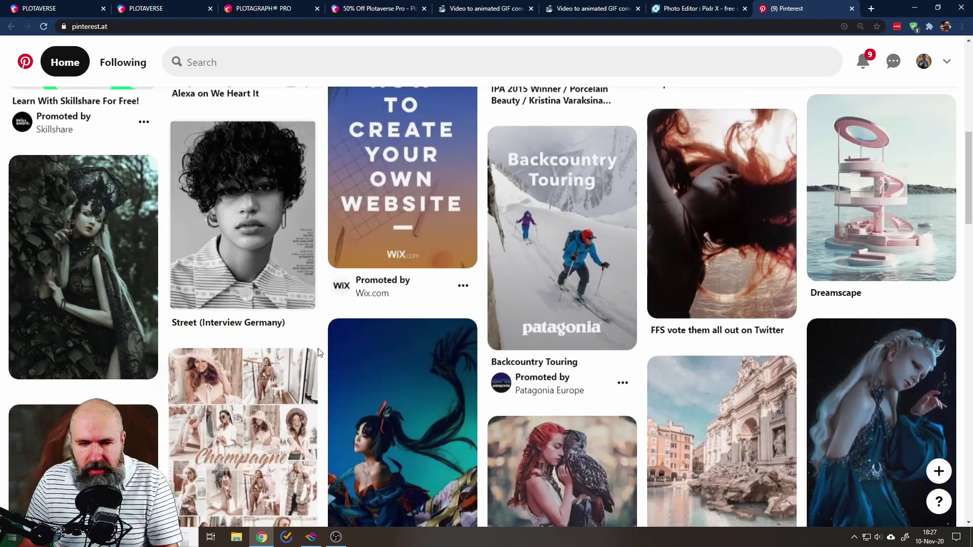
{"action": "scroll", "coordinate": [299, 352], "scroll_direction": "down", "scroll_amount": 8}
{"action": "scroll", "coordinate": [288, 350], "scroll_direction": "up", "scroll_amount": 8}
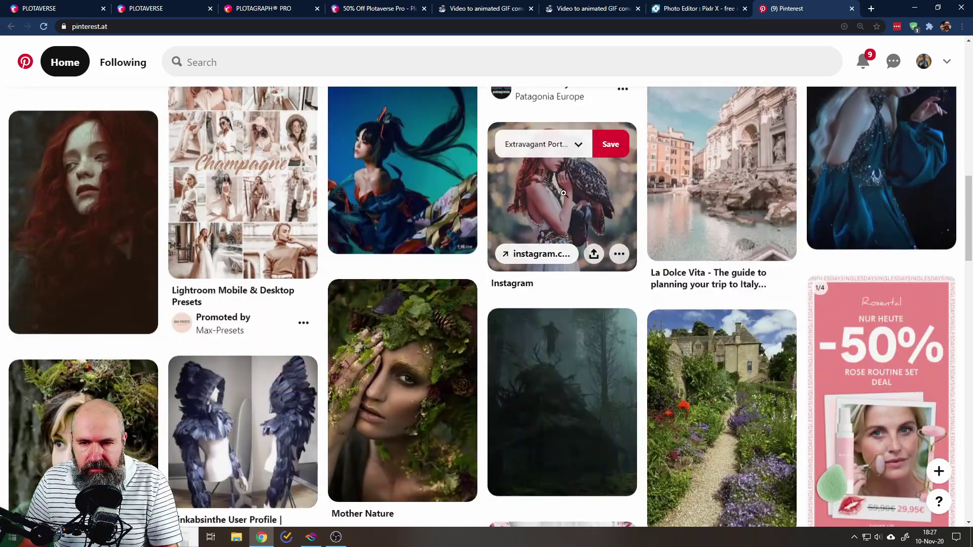
{"action": "left_click", "coordinate": [565, 197]}
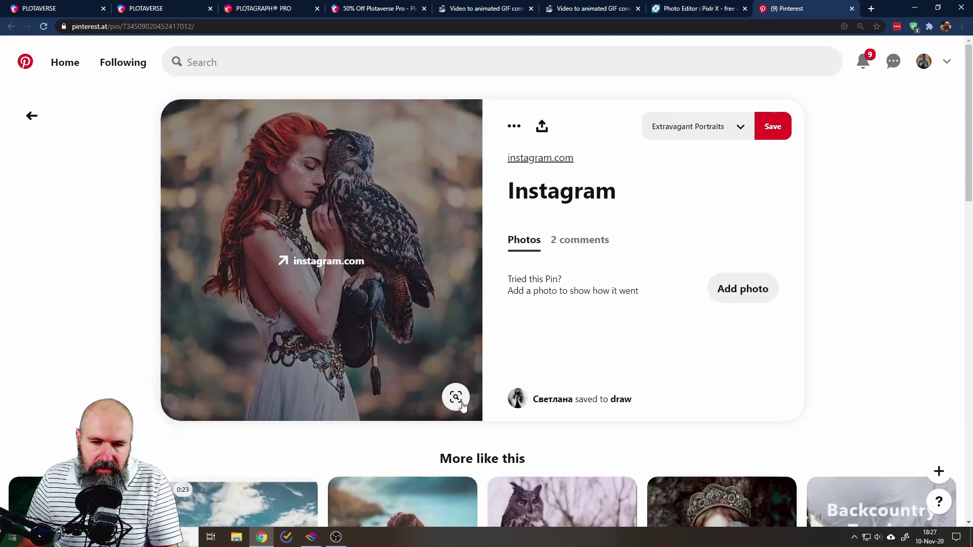
- Crop the pin's visual search to frame just the owl and browse the similar owl photos
{"action": "left_click", "coordinate": [456, 398]}
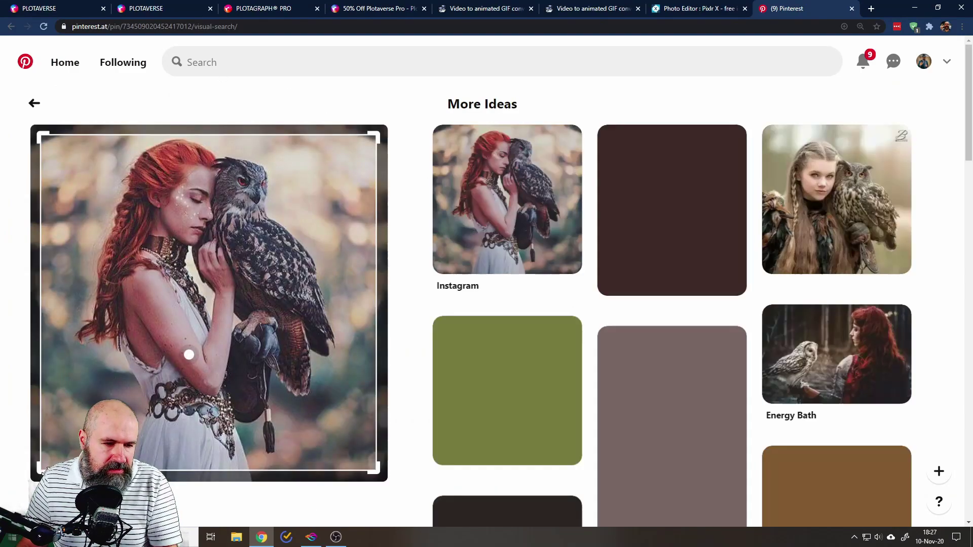
{"action": "left_click_drag", "start_coordinate": [39, 470], "coordinate": [211, 357]}
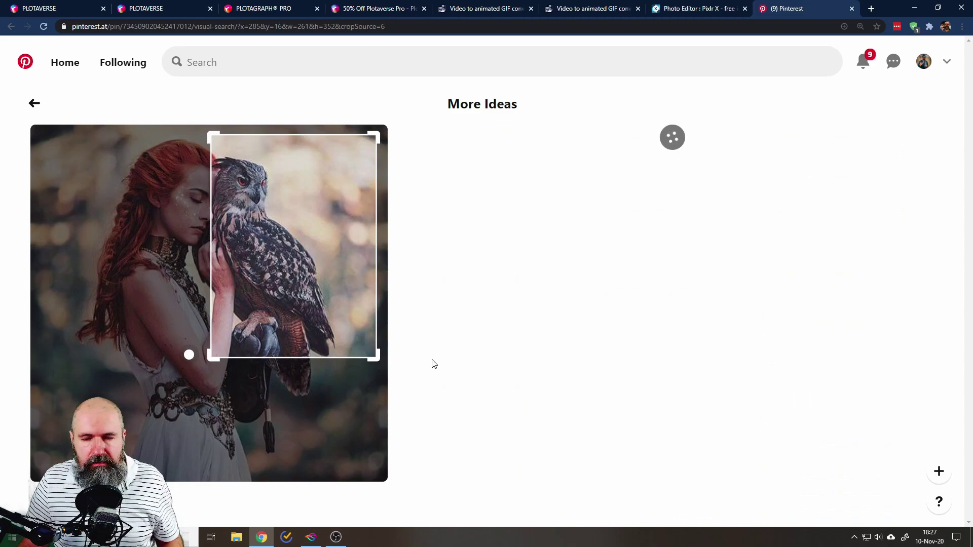
{"action": "scroll", "coordinate": [434, 363], "scroll_direction": "down", "scroll_amount": 7}
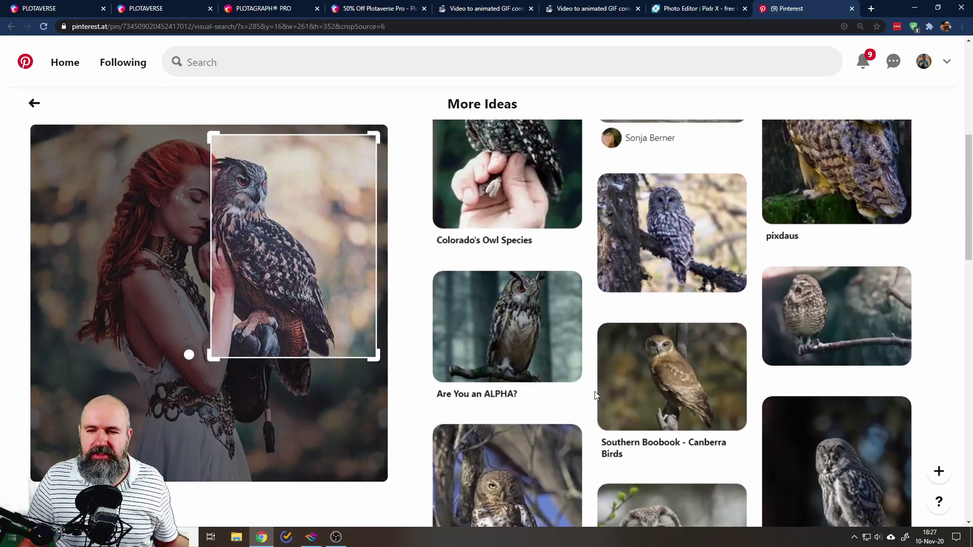